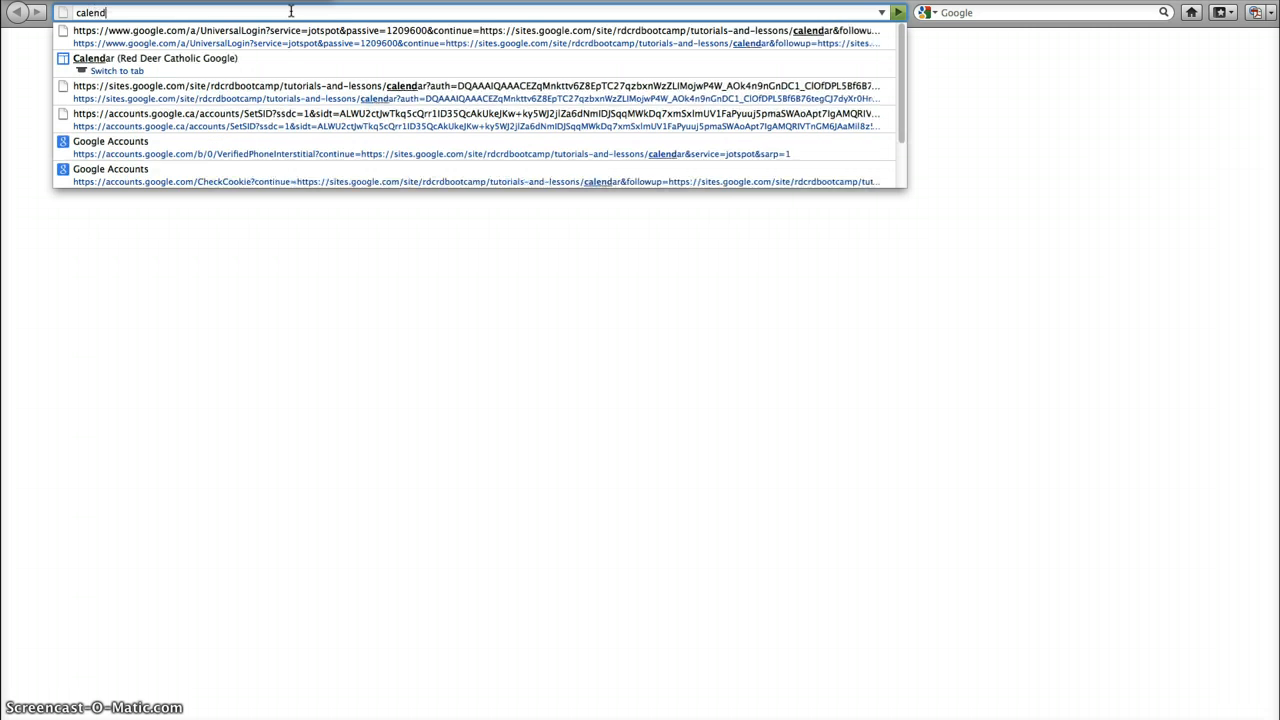
Go to calendar.google.com to open the calendar
type("le.com")
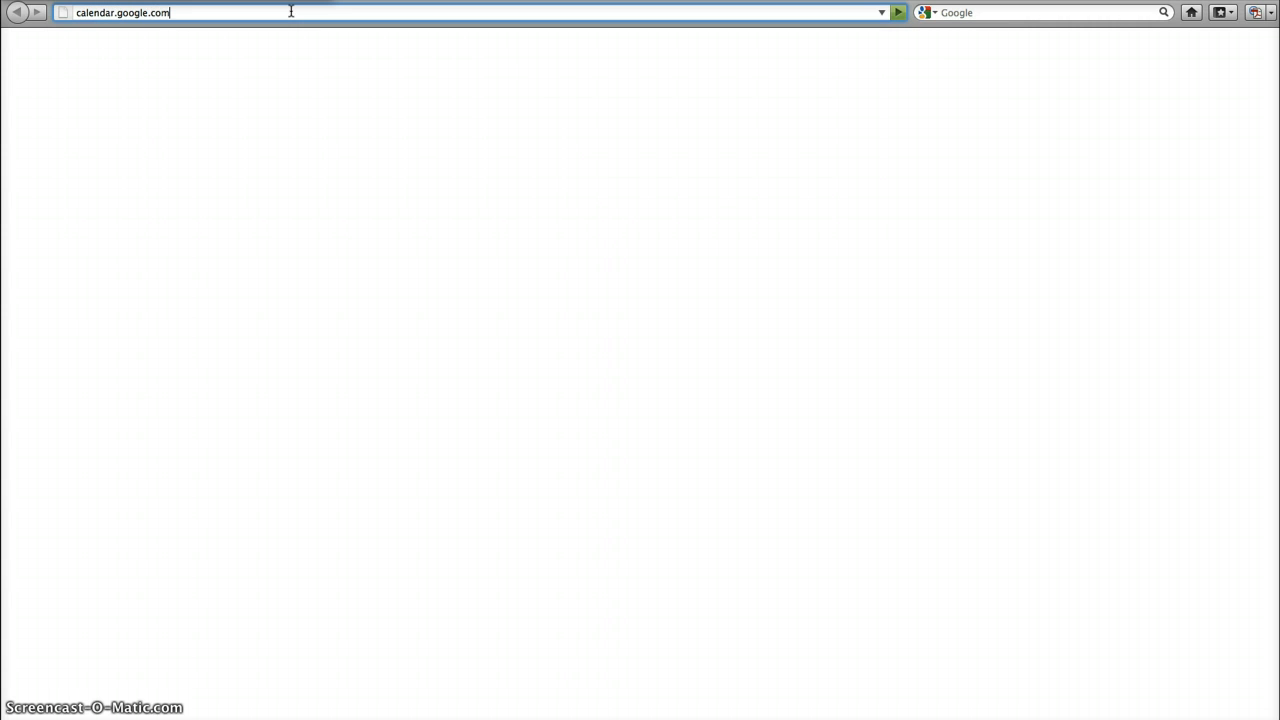
key("Return")
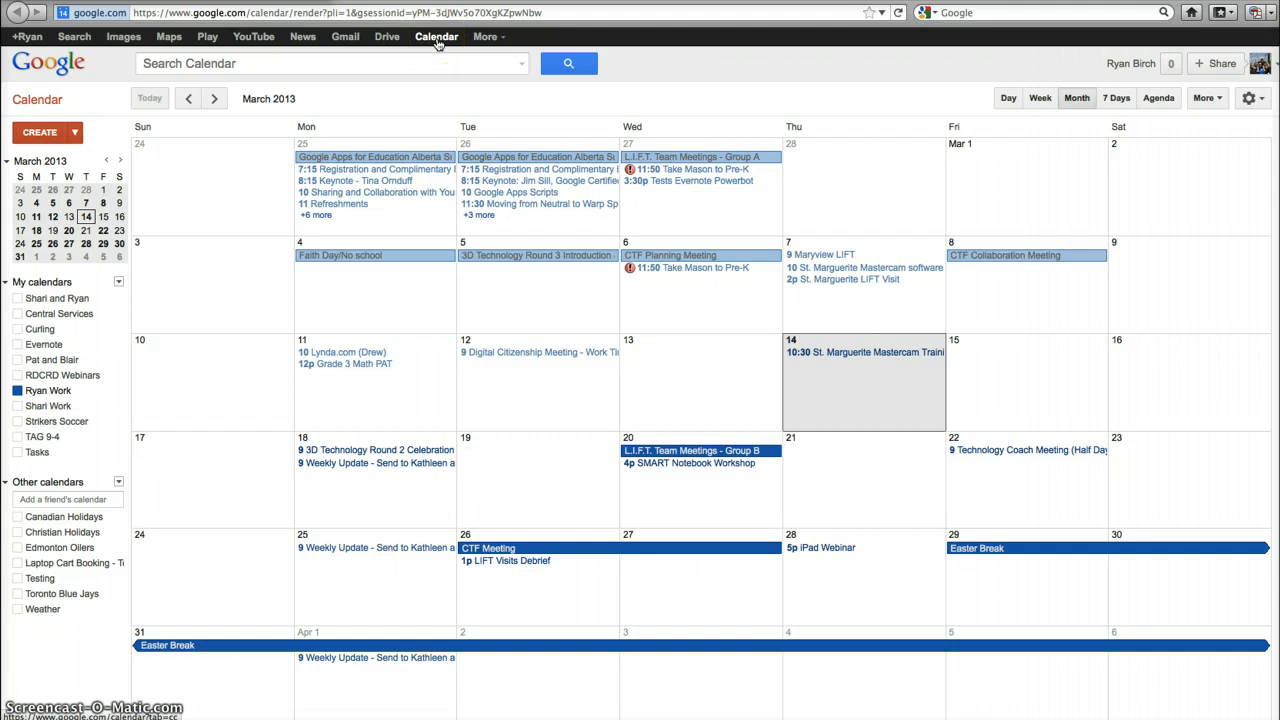
left_click(309, 36)
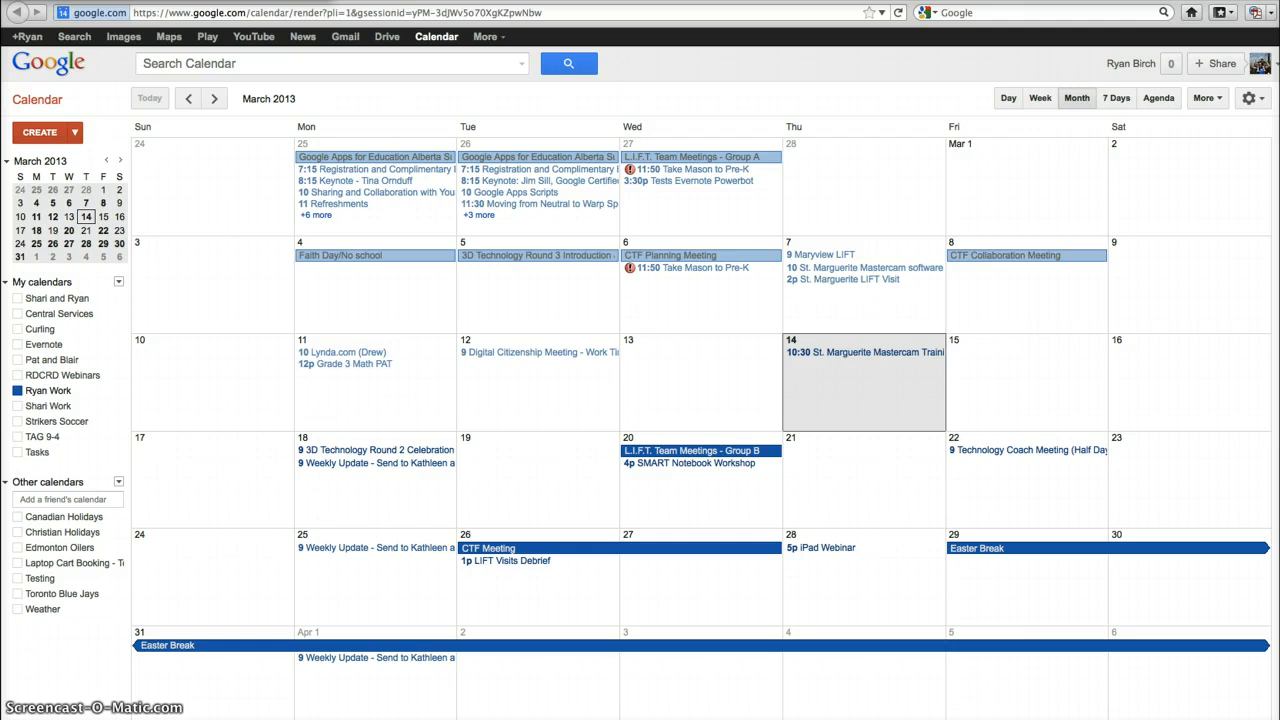
Create a new calendar named Personal, keeping the default time zone and sharing settings
left_click(119, 284)
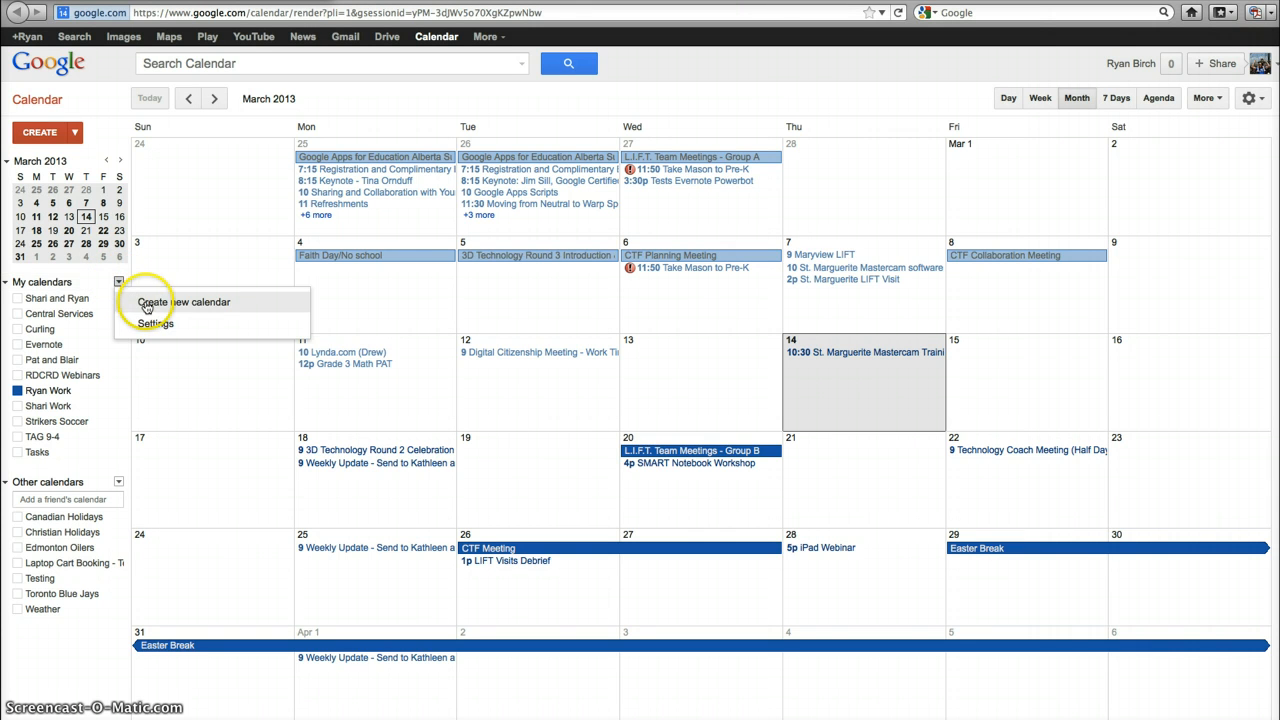
left_click(146, 303)
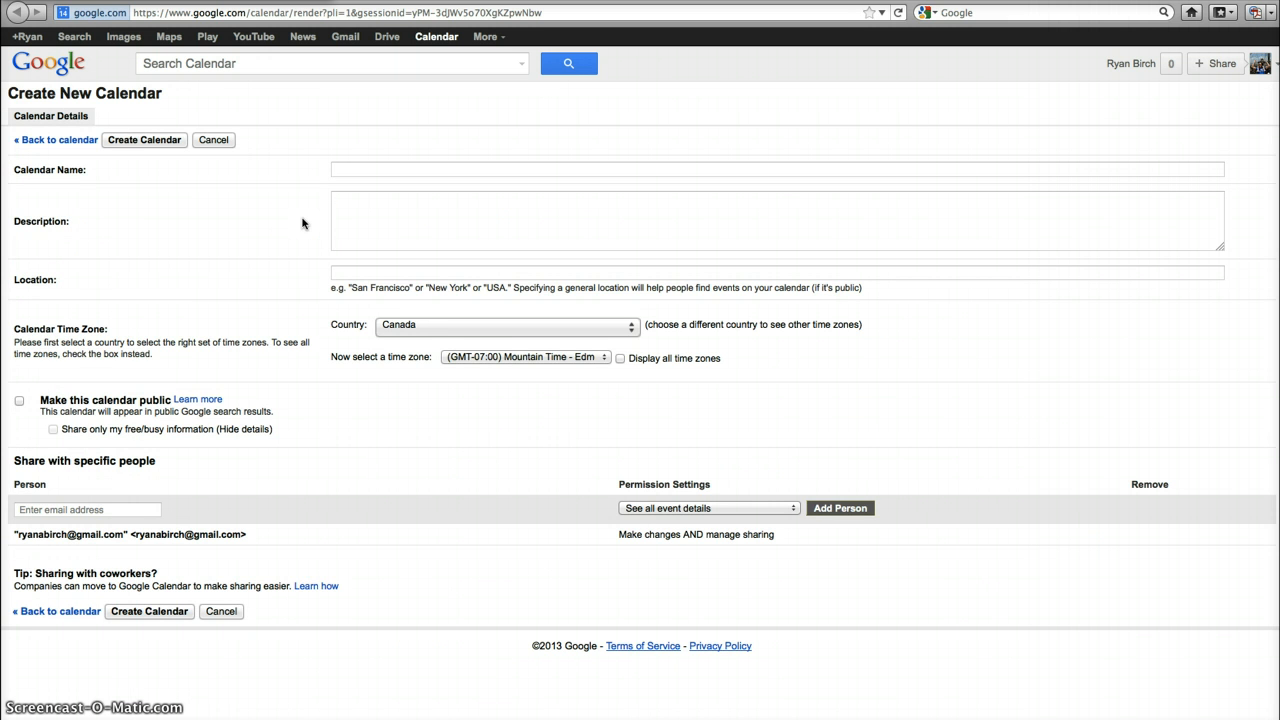
type("Personal")
left_click(397, 217)
left_click(150, 611)
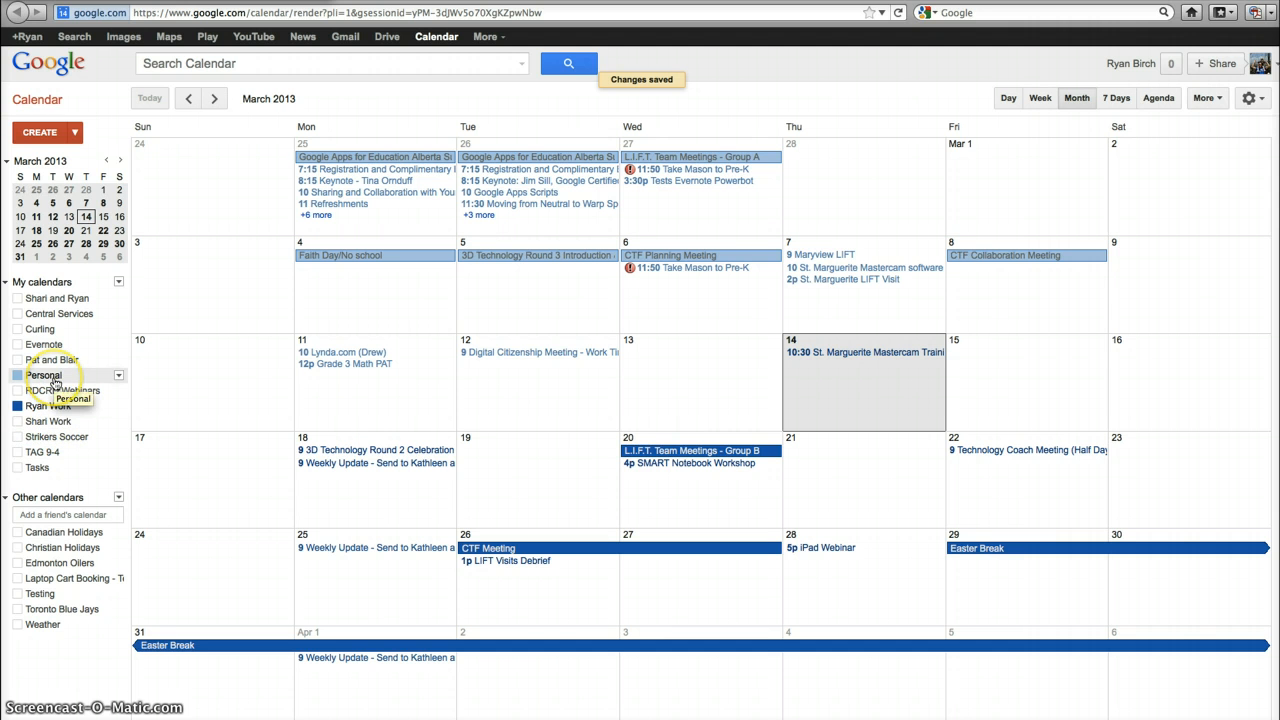
Start a new event on the Personal calendar and discard it
left_click(119, 376)
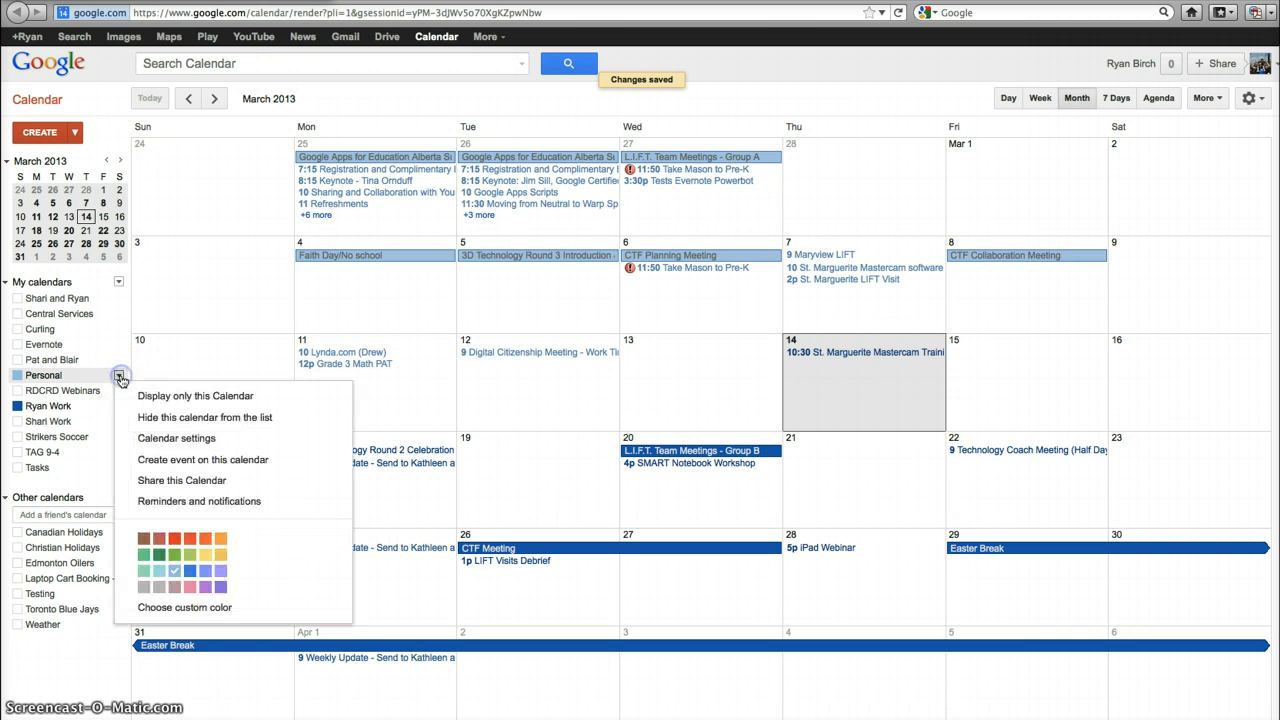
left_click(190, 464)
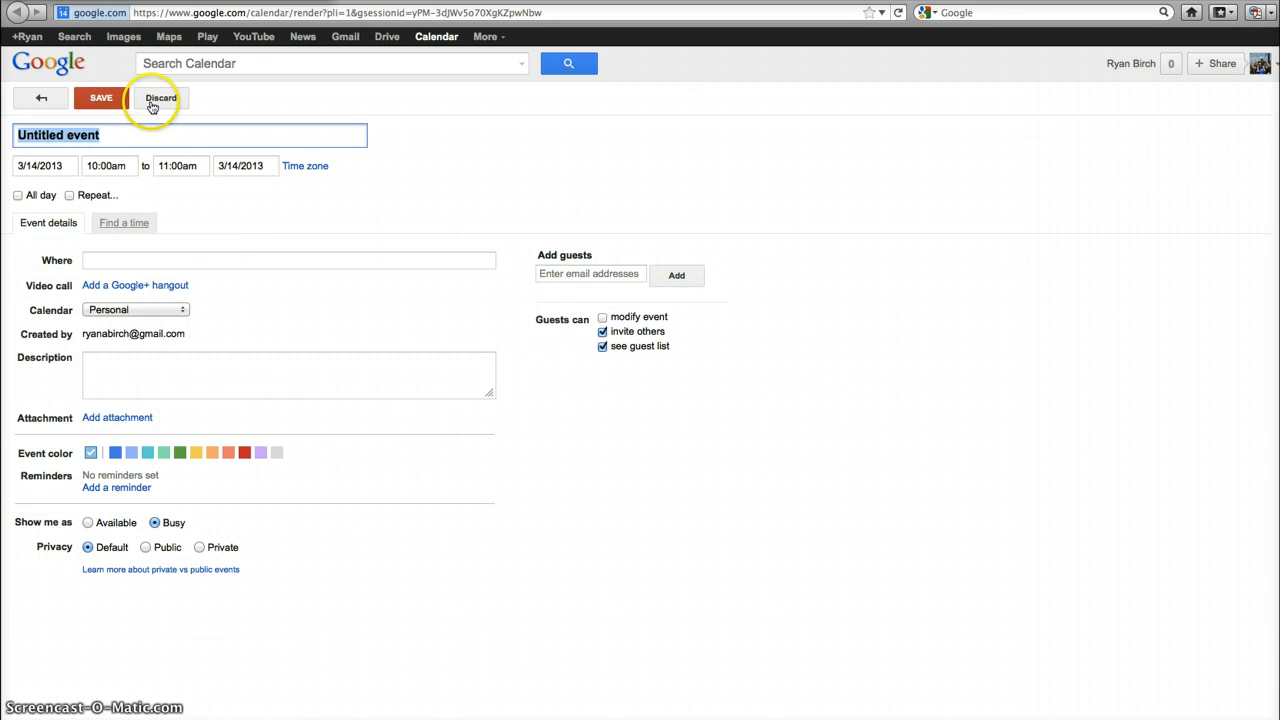
left_click(156, 100)
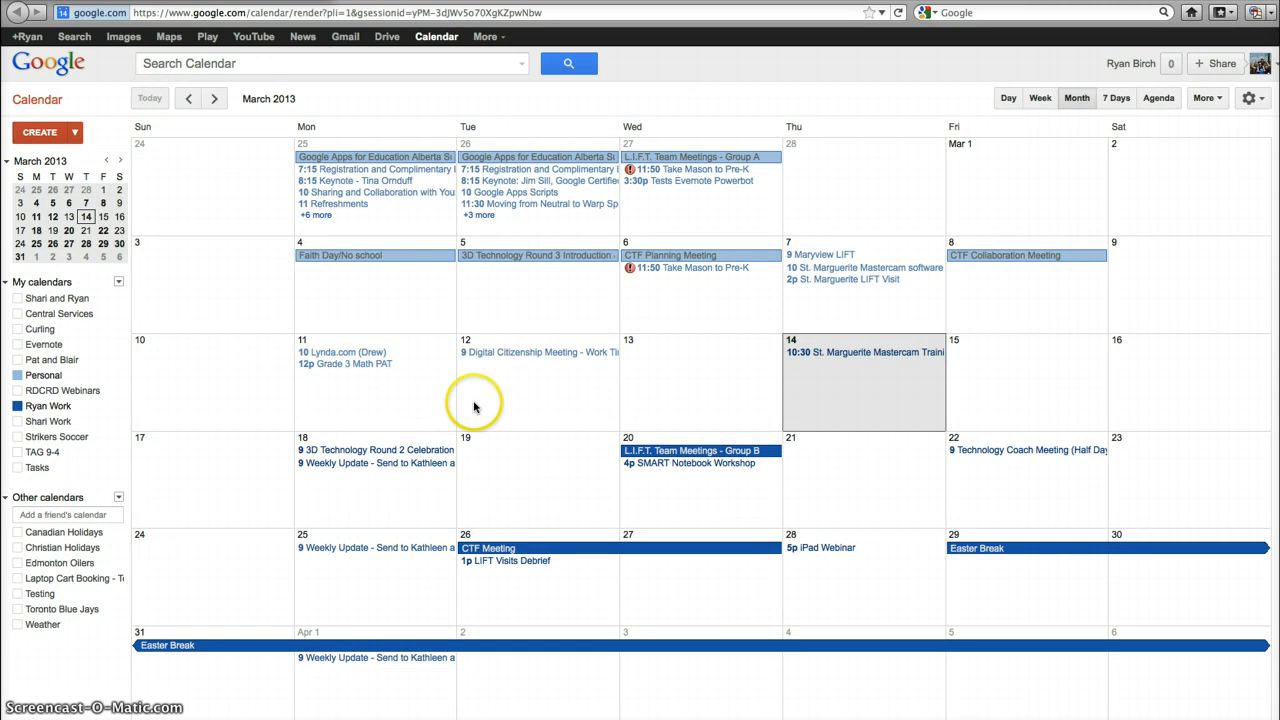
Check the calendar choices offered for a new event on Tuesday, March 19, and close it without creating the event
left_click(538, 492)
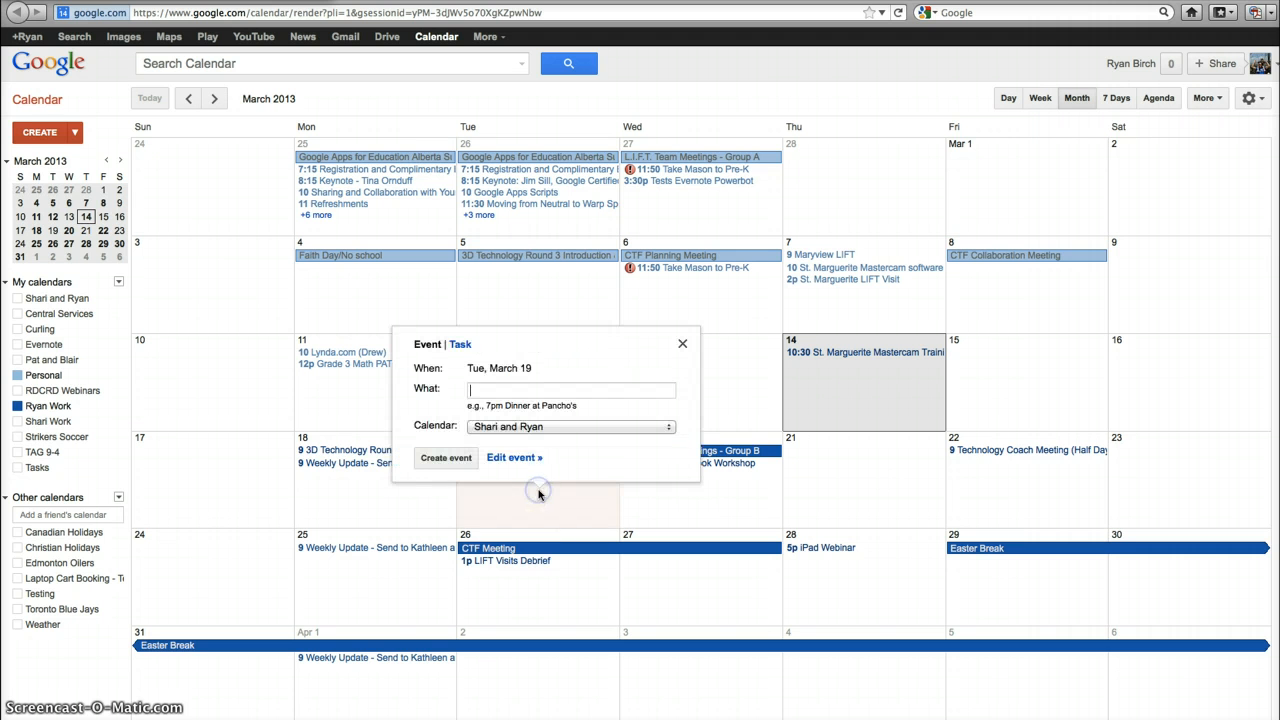
left_click(539, 430)
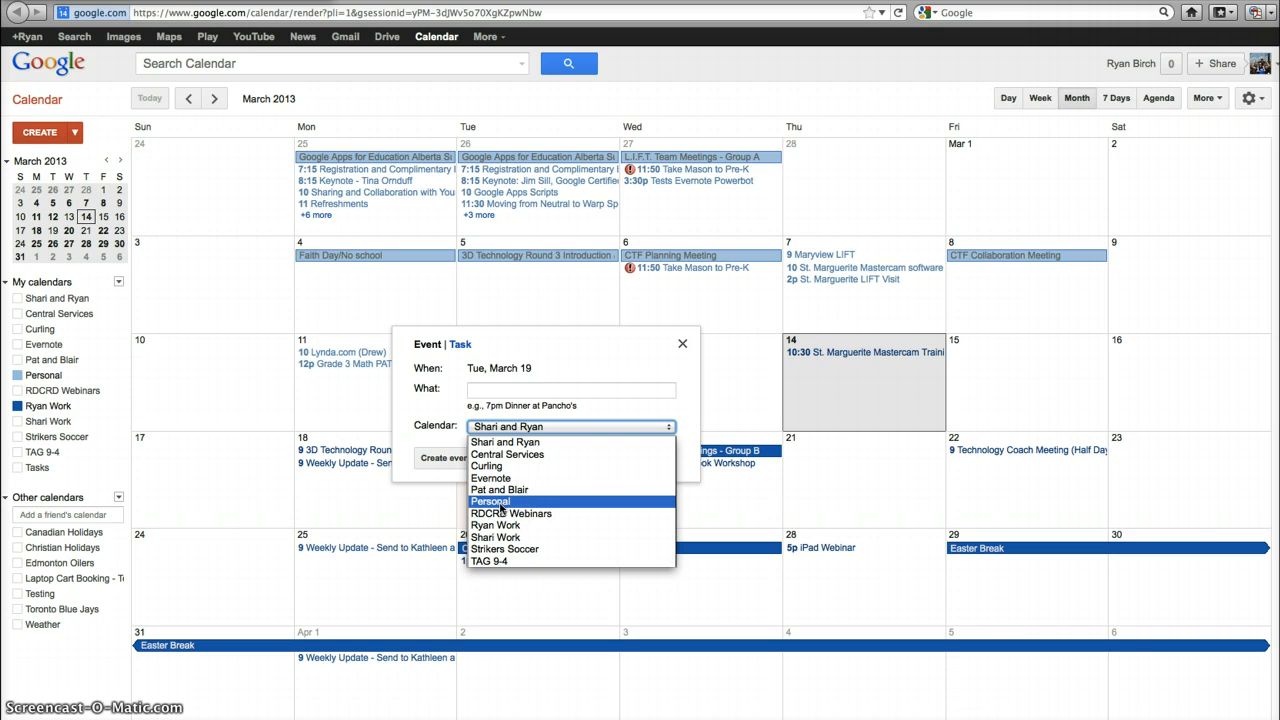
left_click(683, 345)
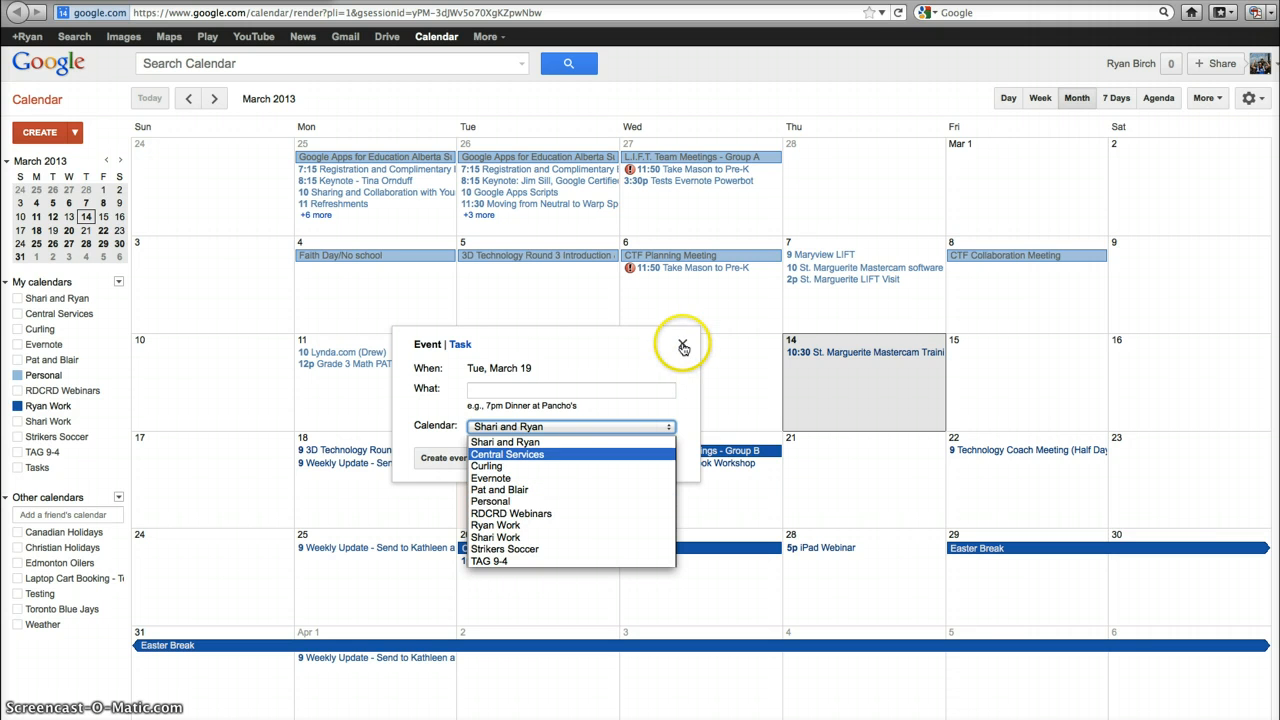
left_click(683, 345)
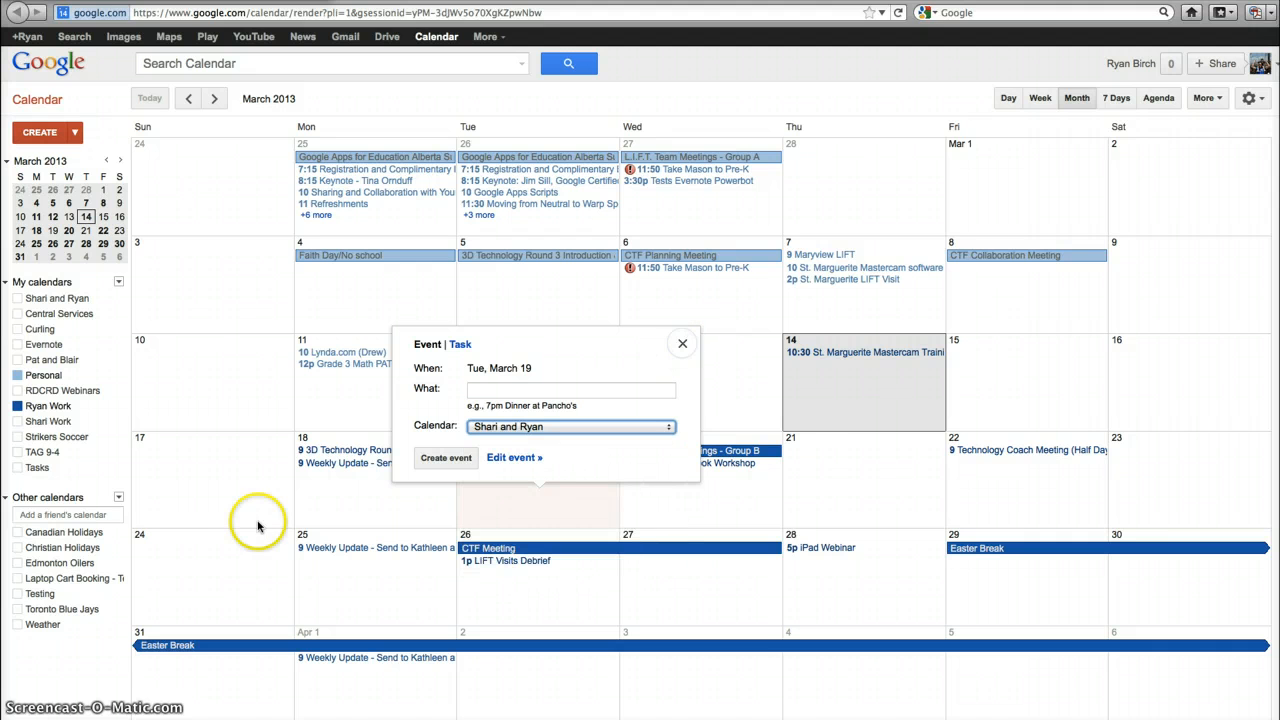
left_click(110, 2)
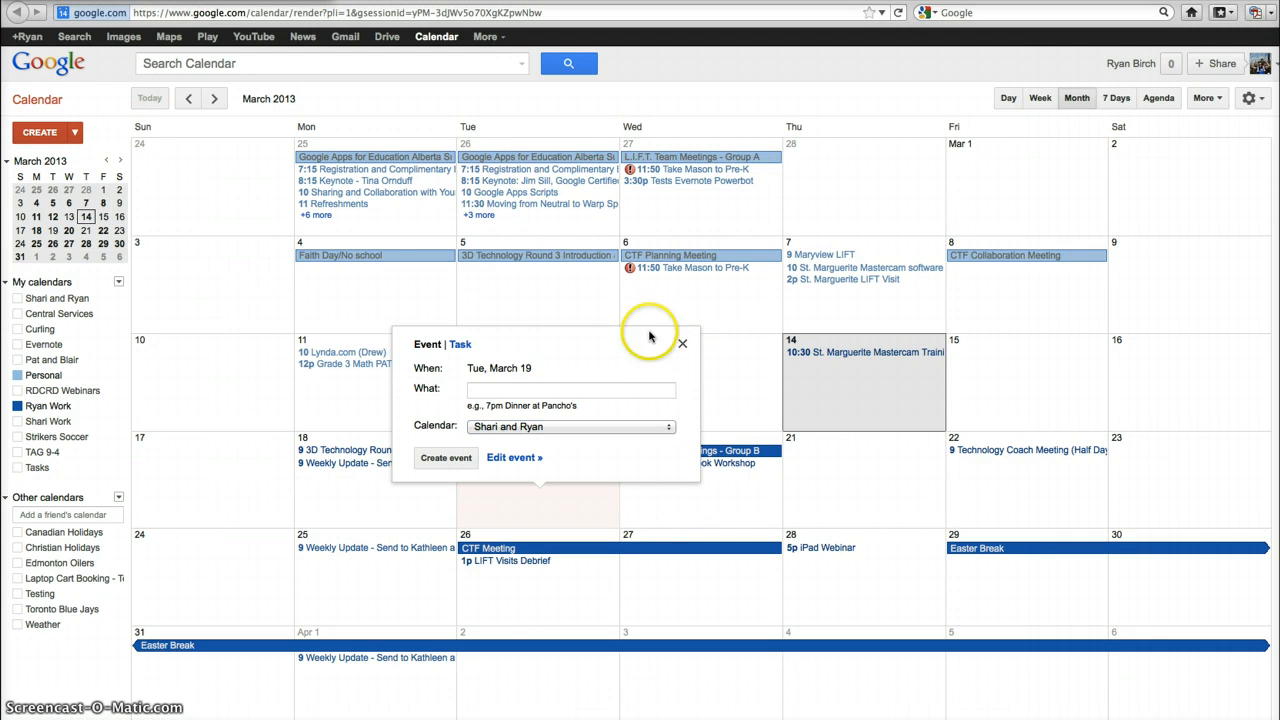
left_click(682, 344)
left_click(682, 344)
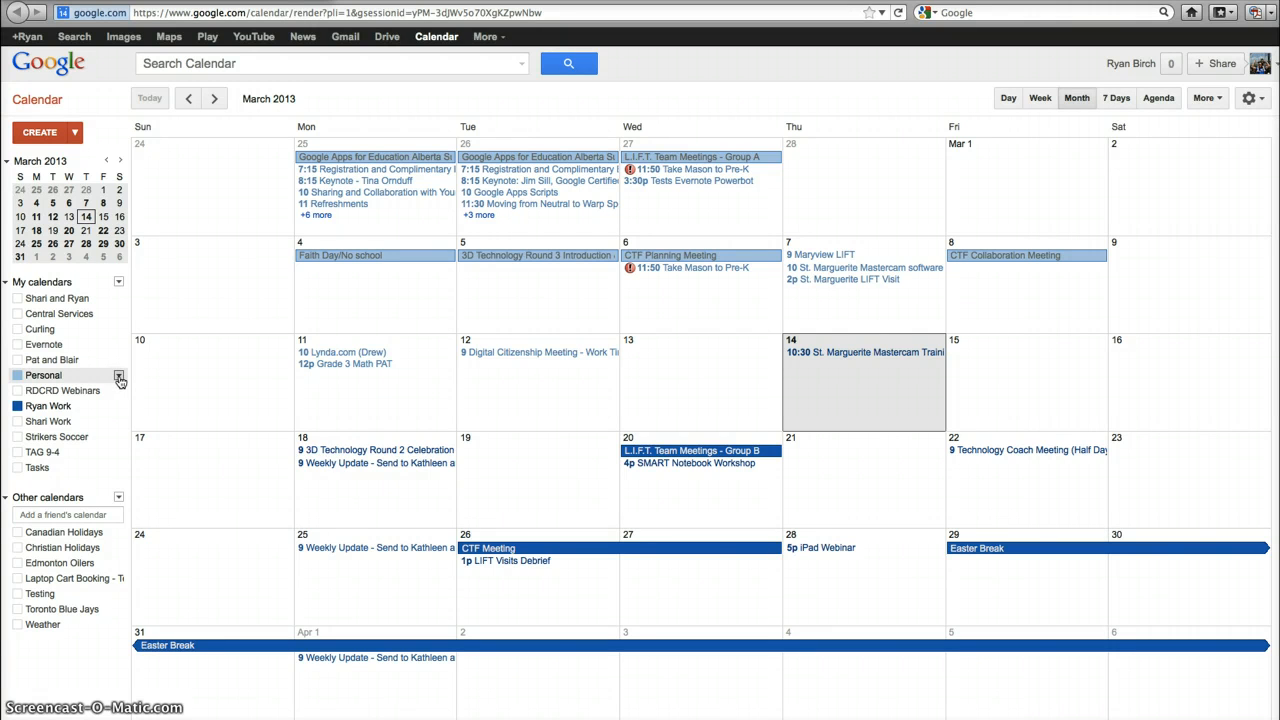
Examine the Personal calendar's details and sharing settings, and return to the calendar view
left_click(118, 377)
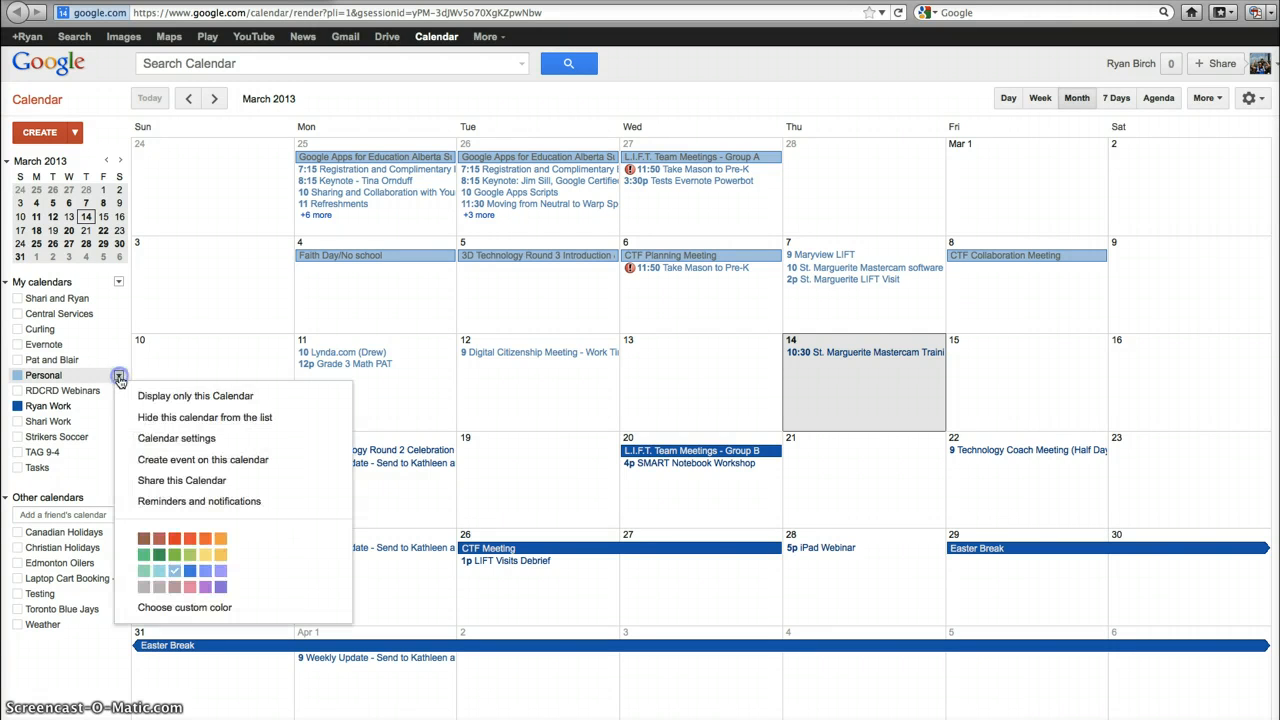
left_click(157, 440)
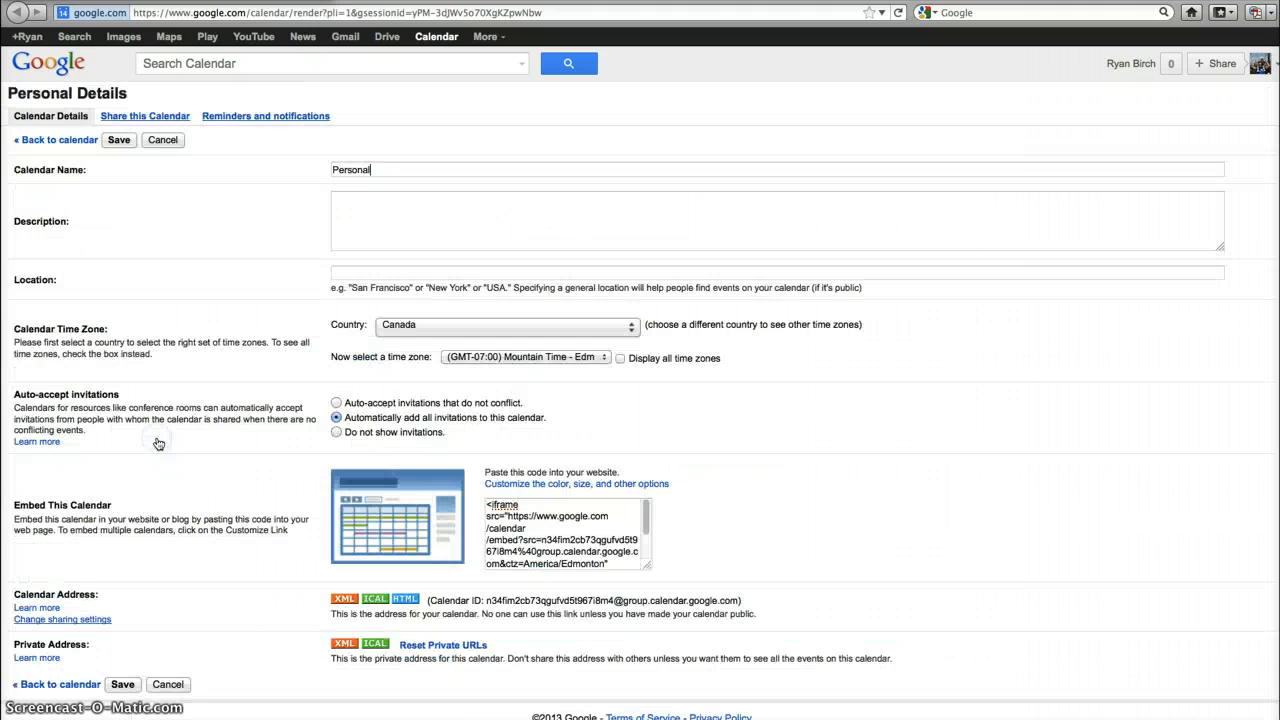
left_click(142, 119)
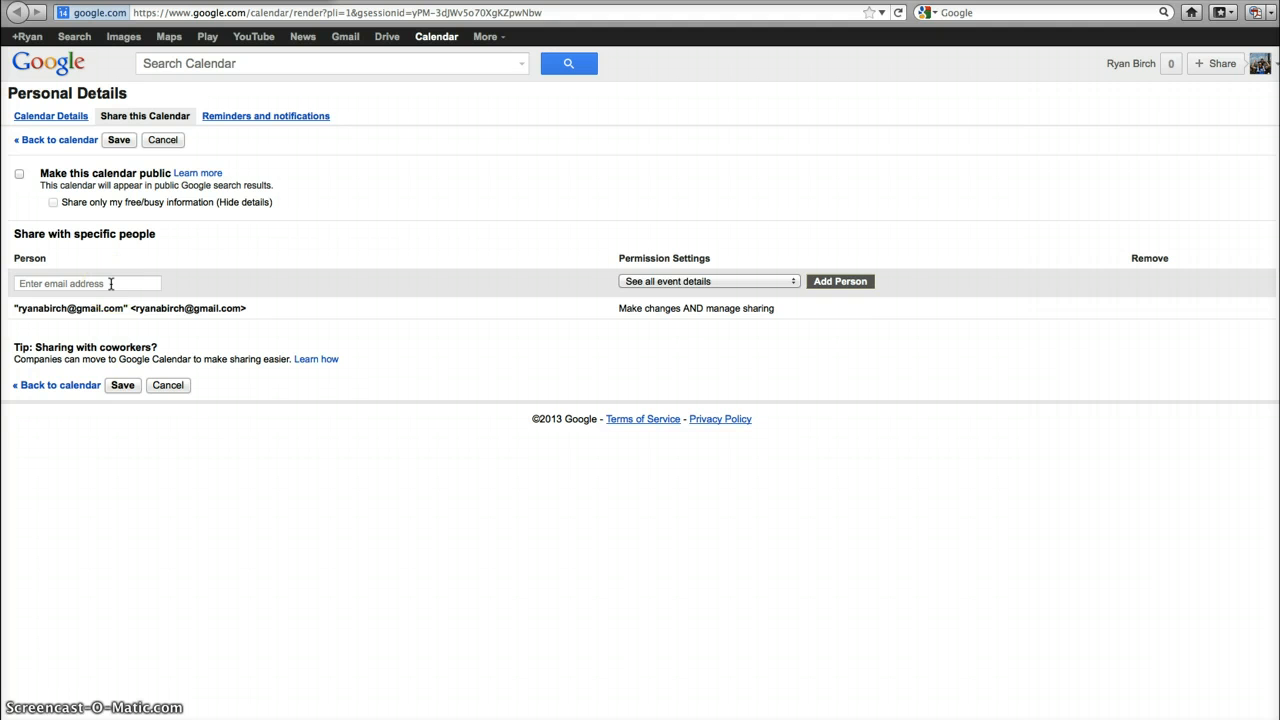
left_click(87, 389)
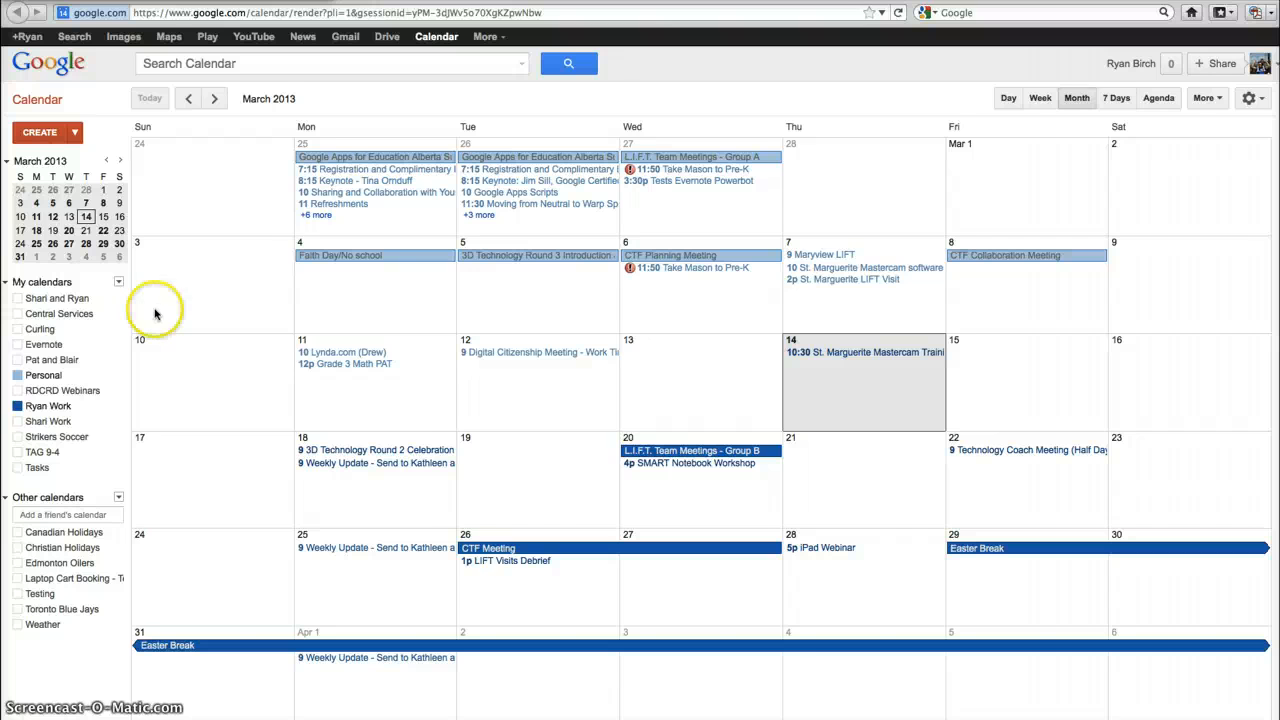
Create a new public calendar named Homework and accept making its events visible to everyone
left_click(118, 283)
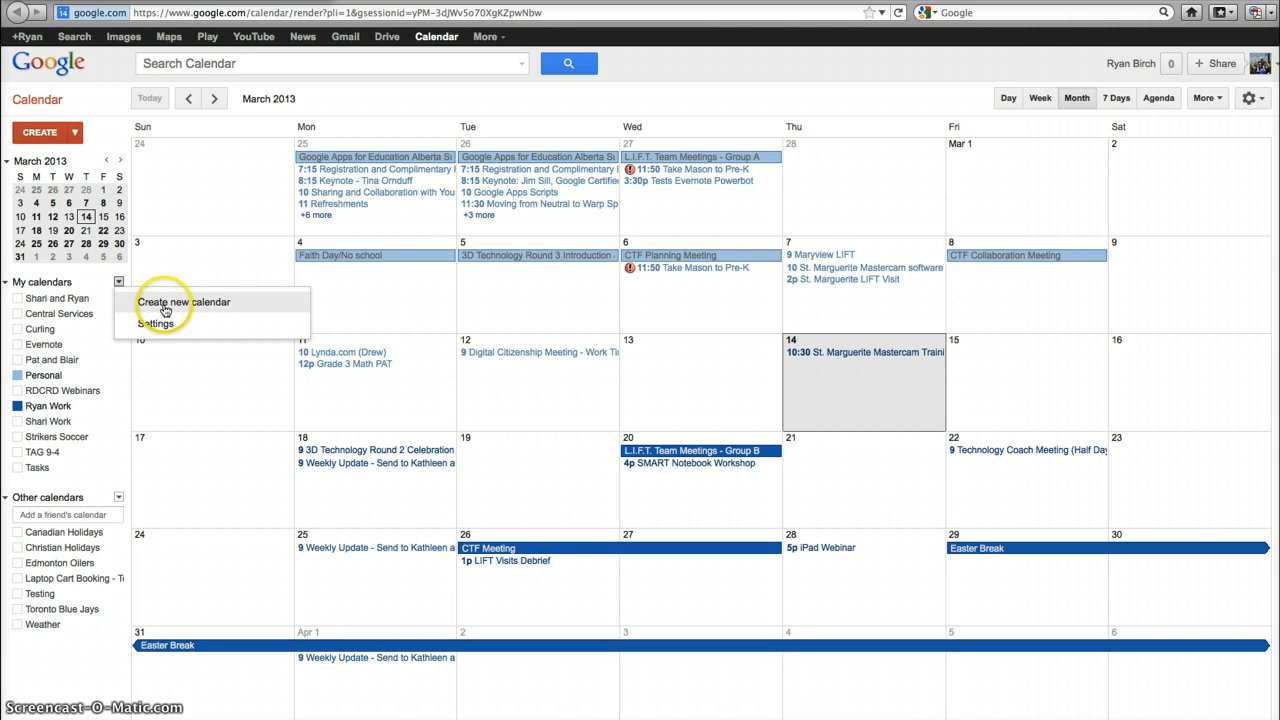
left_click(165, 308)
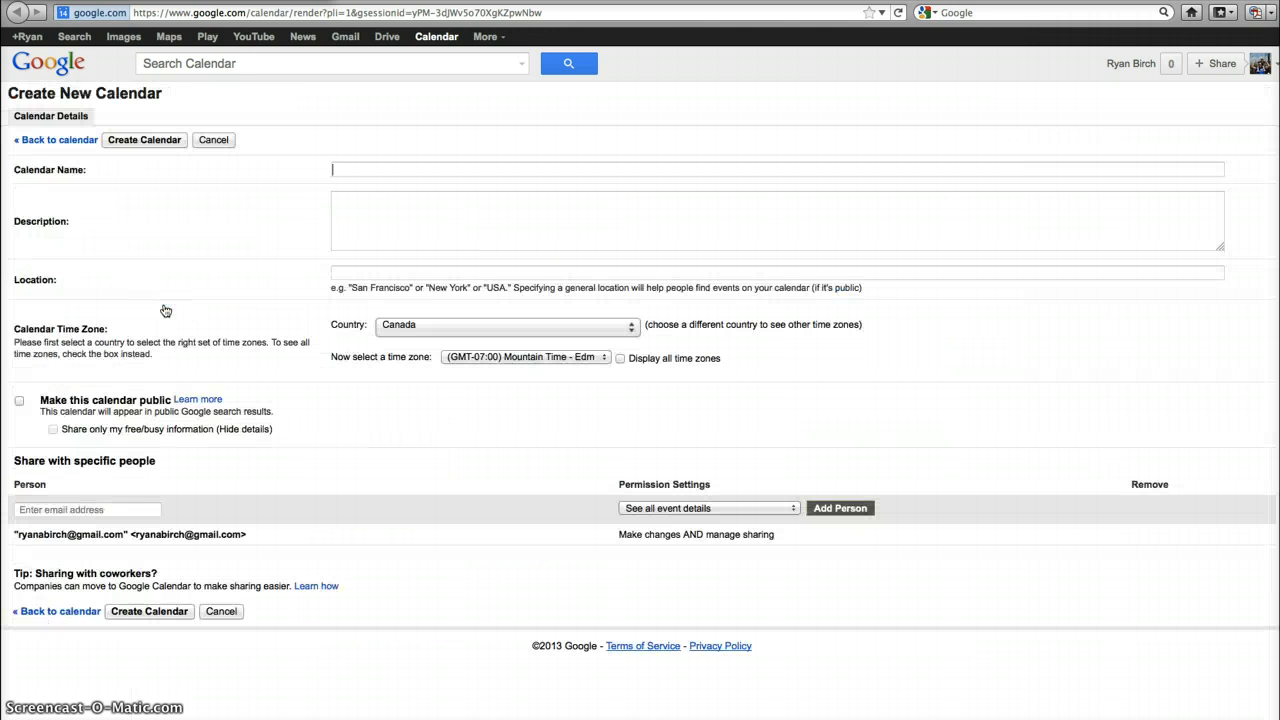
type("Homework")
left_click(457, 218)
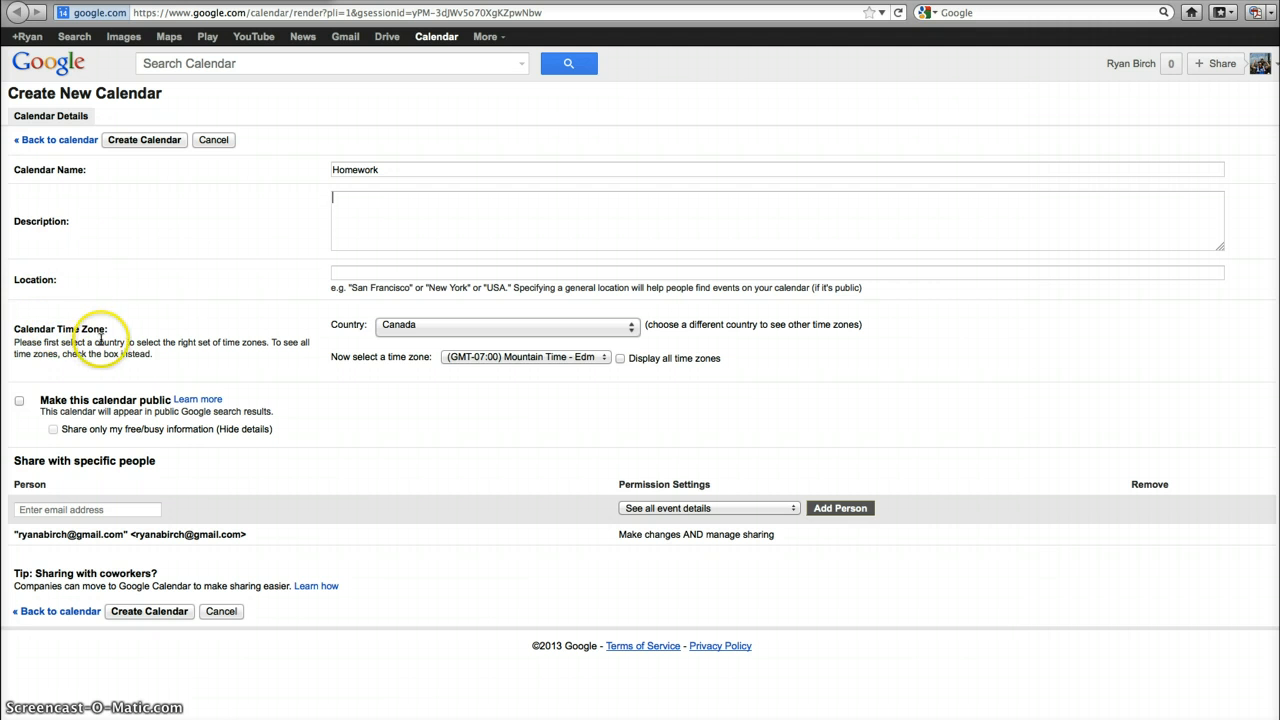
left_click(19, 402)
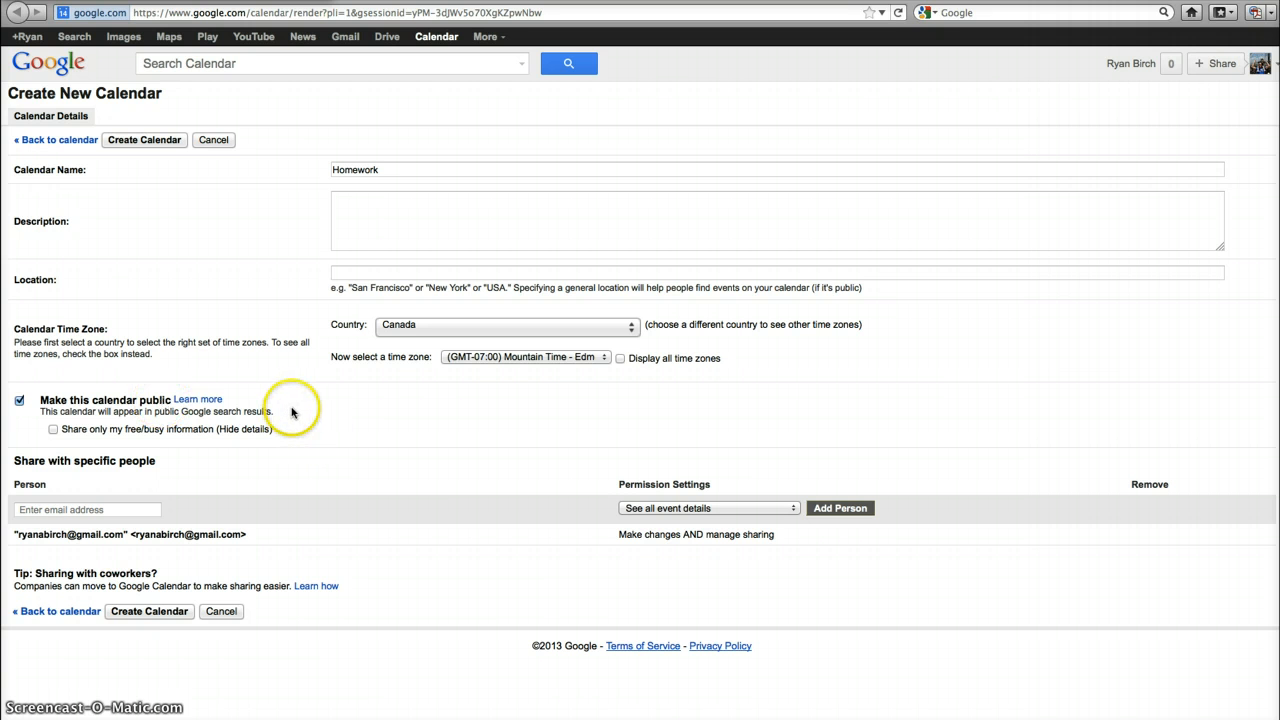
left_click(166, 613)
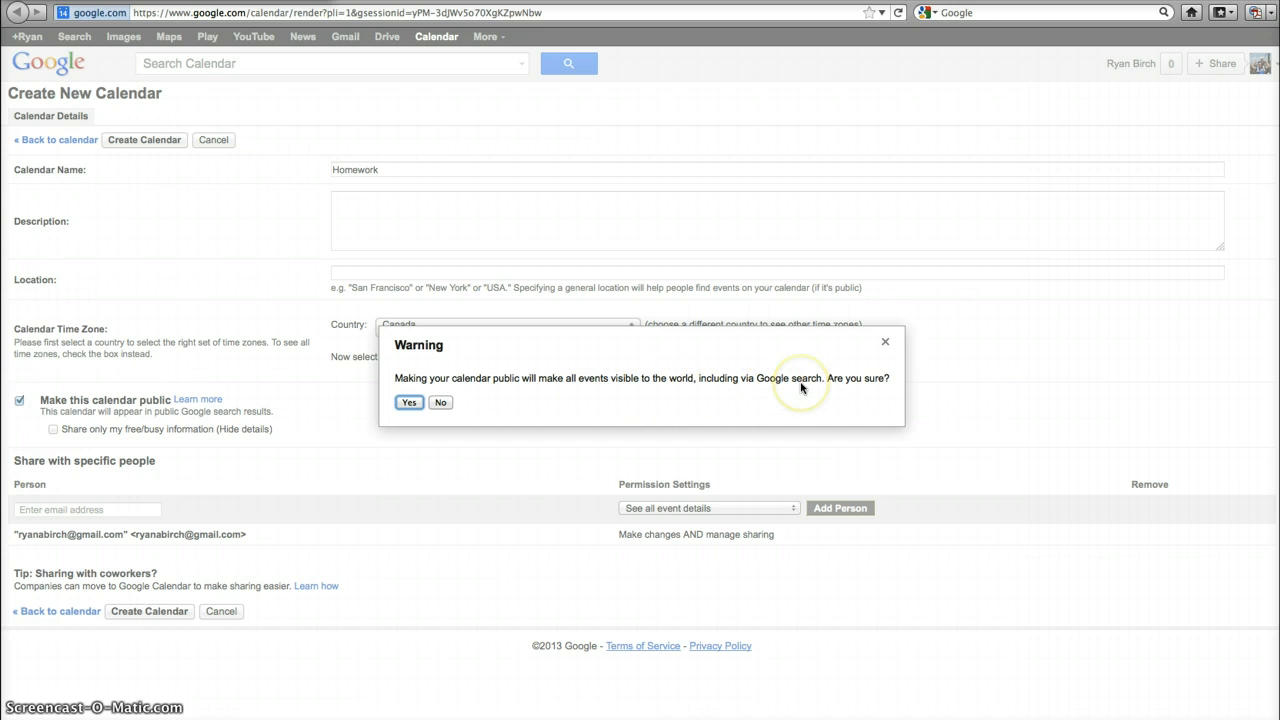
left_click(409, 403)
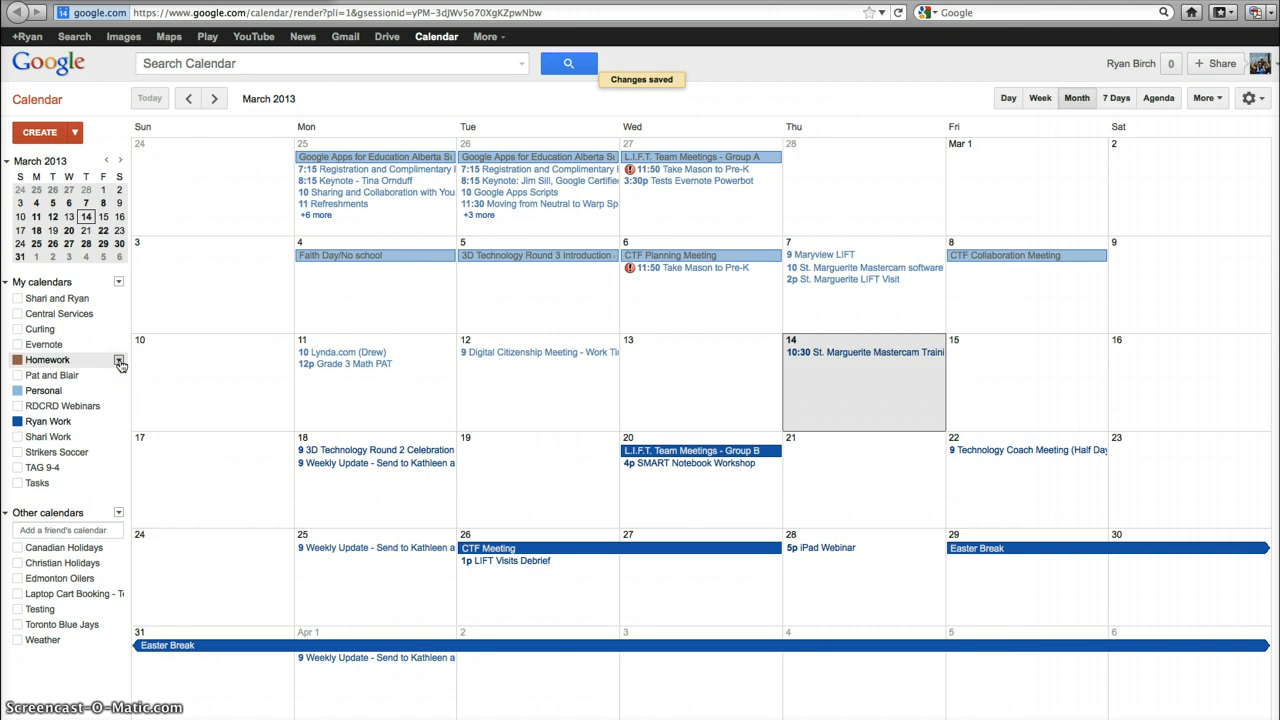
Start a new event on the Homework calendar and title it Homework
left_click(118, 362)
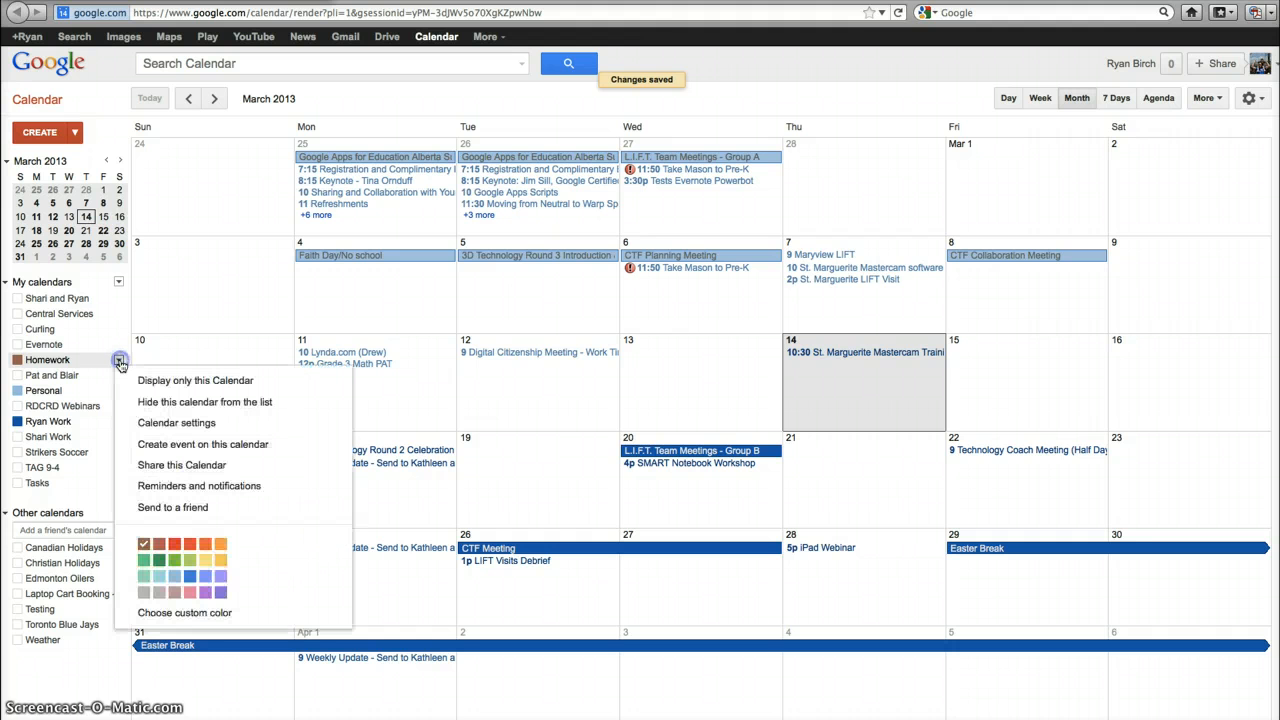
left_click(177, 449)
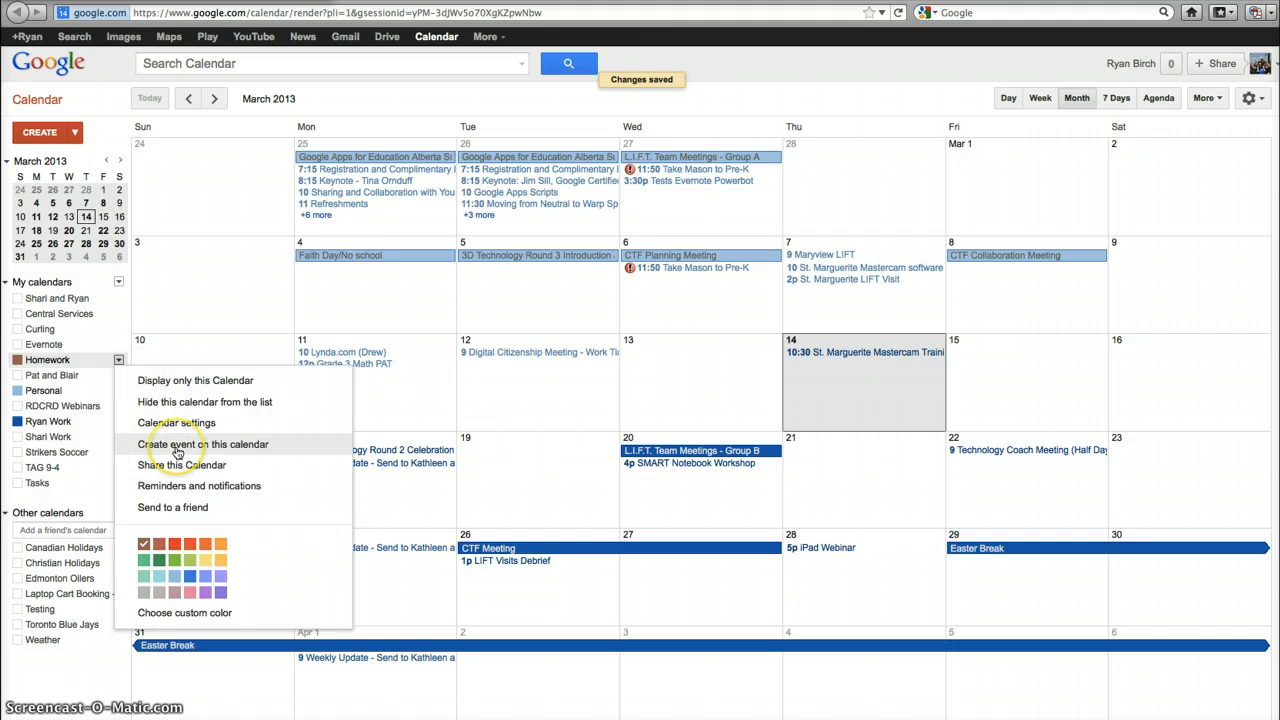
left_click(177, 451)
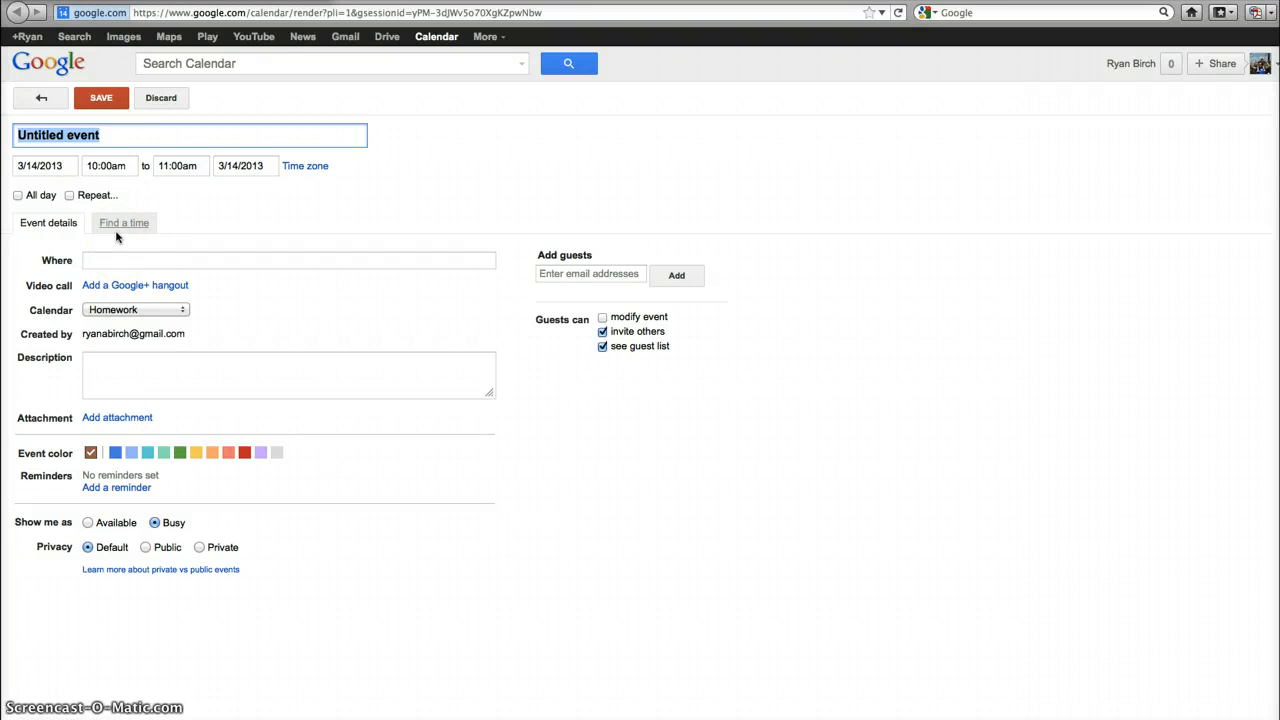
type("Homework")
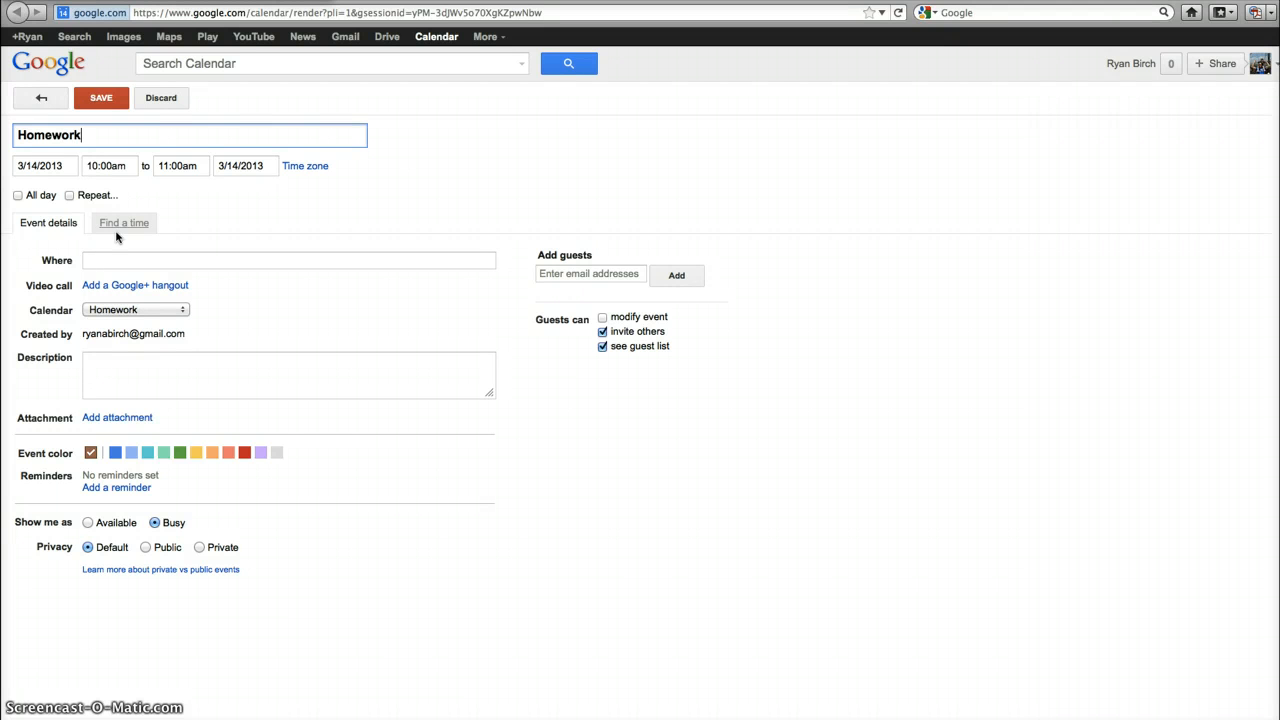
Describe the event as "Math Square Roots" and "ELA Paragraph" on separate lines, and save it as an all-day event
left_click(180, 295)
left_click(152, 364)
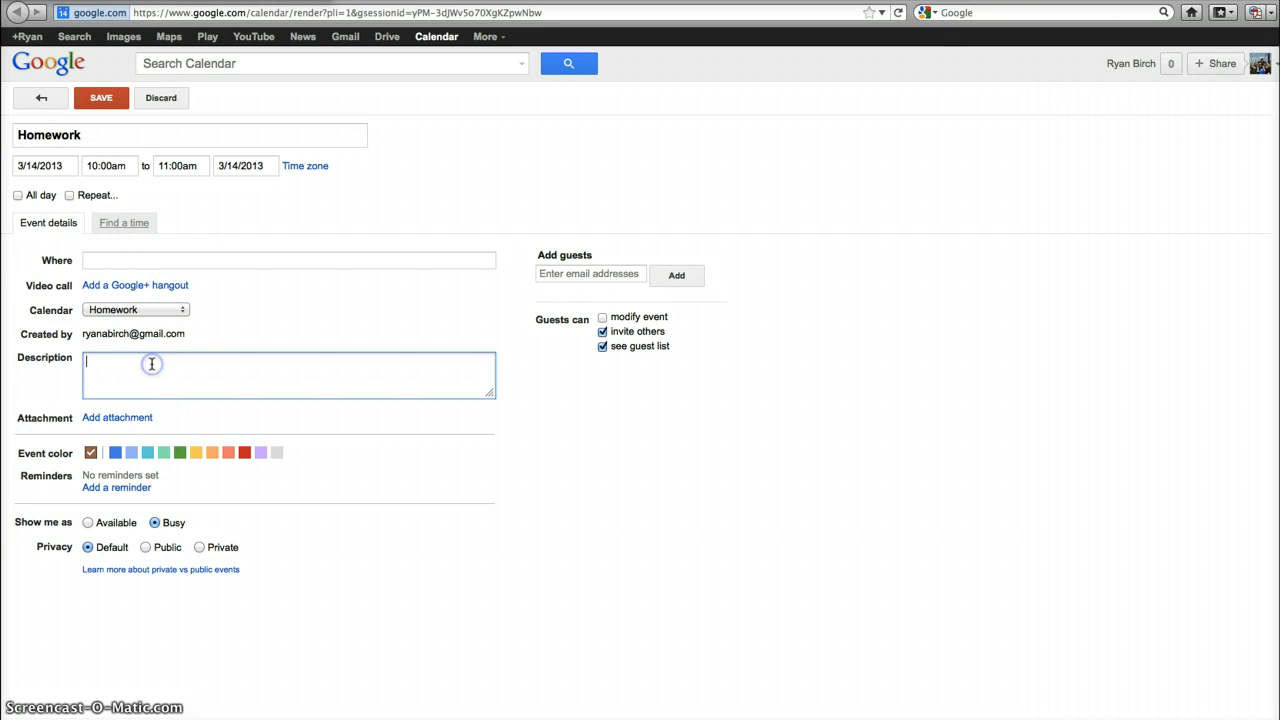
type("Math Square Roots")
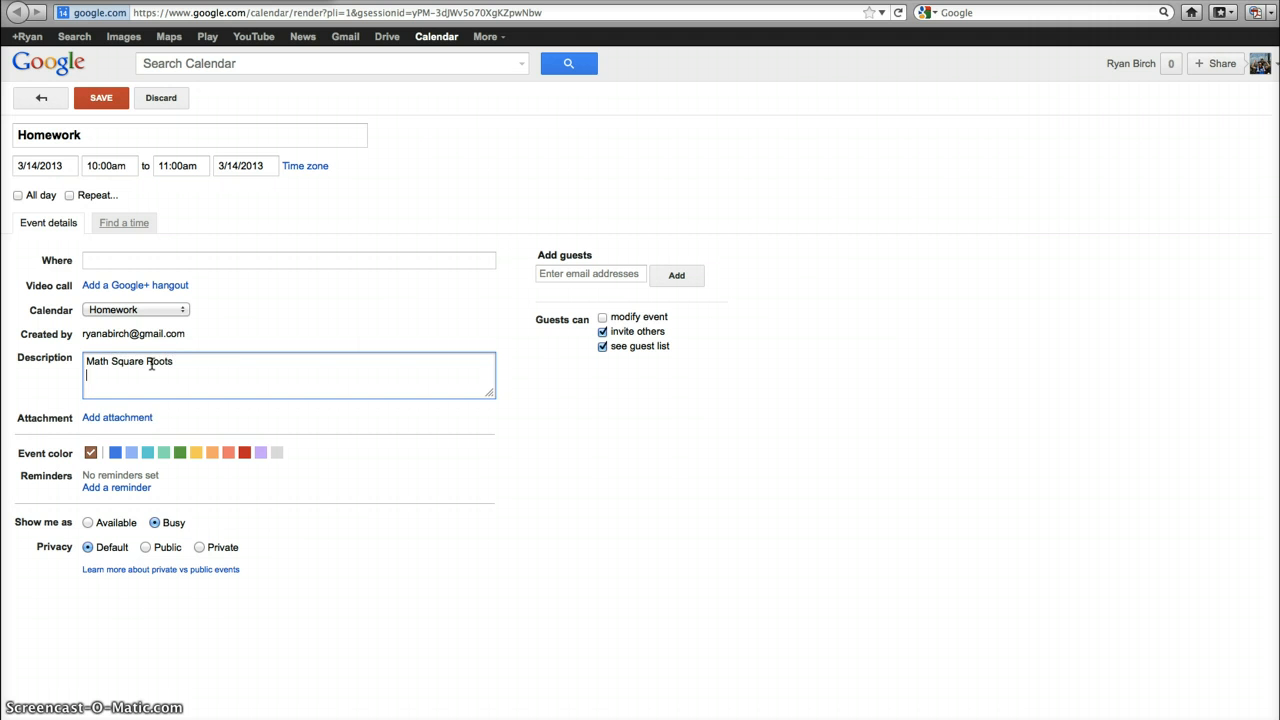
key("Return")
type("ELA PAragraph")
left_click(116, 372)
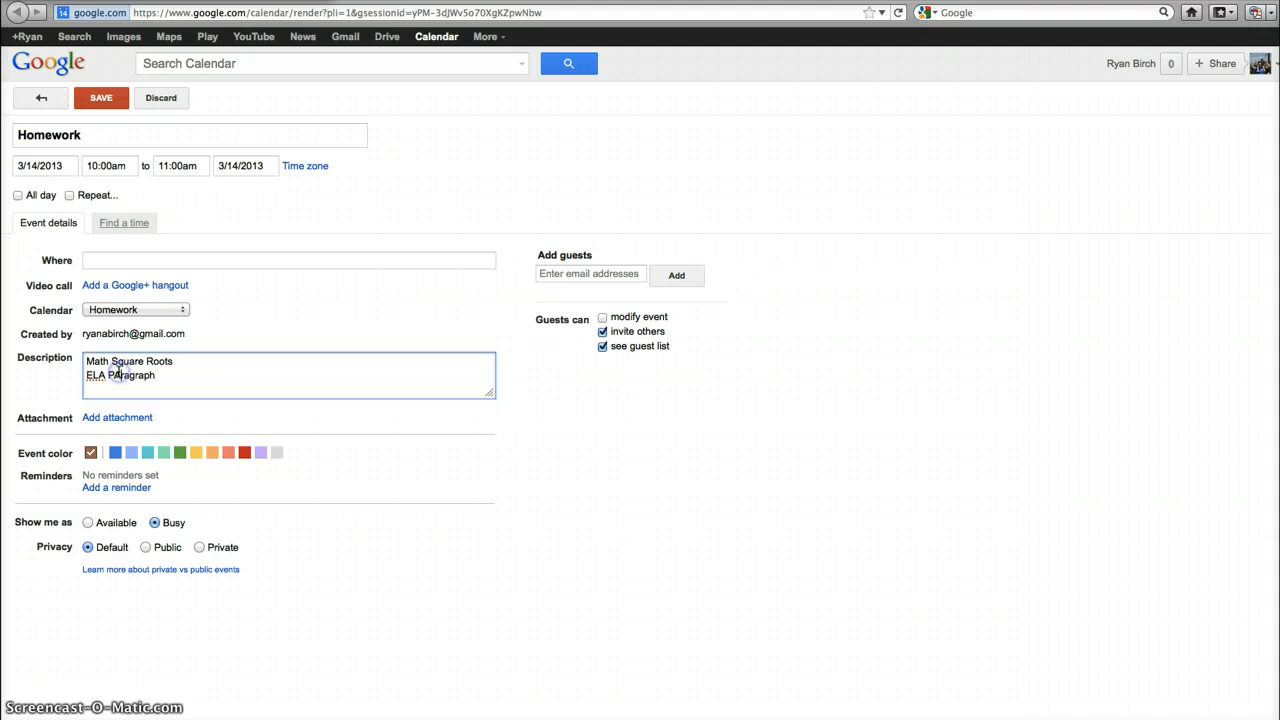
key("BackSpace")
type("a")
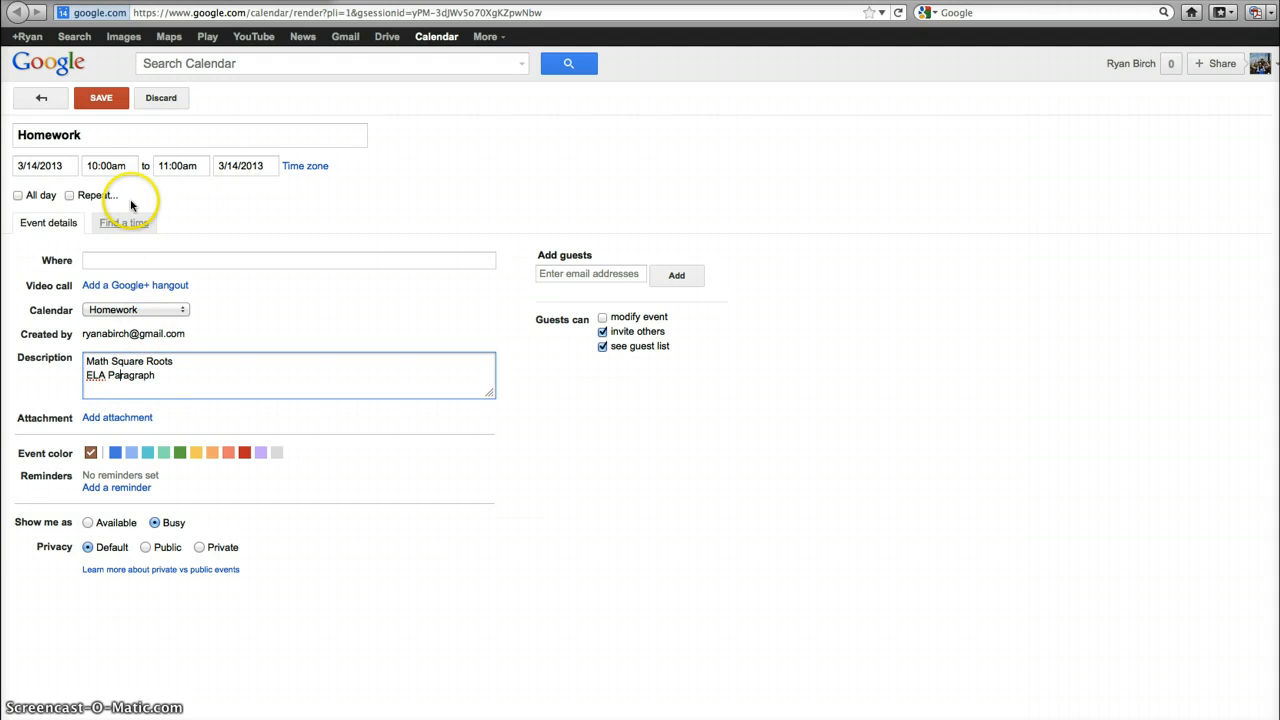
left_click(18, 195)
left_click(94, 98)
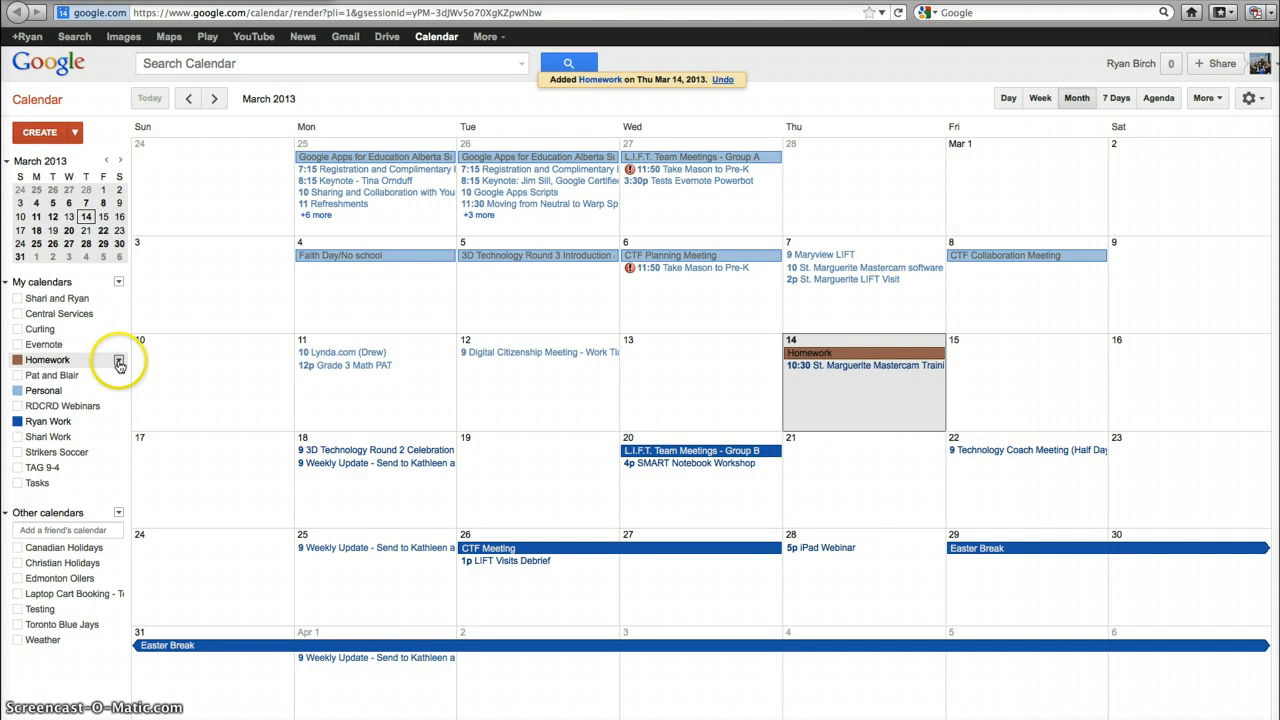
Change the Homework calendar's color from the preset palette to bright red
left_click(118, 362)
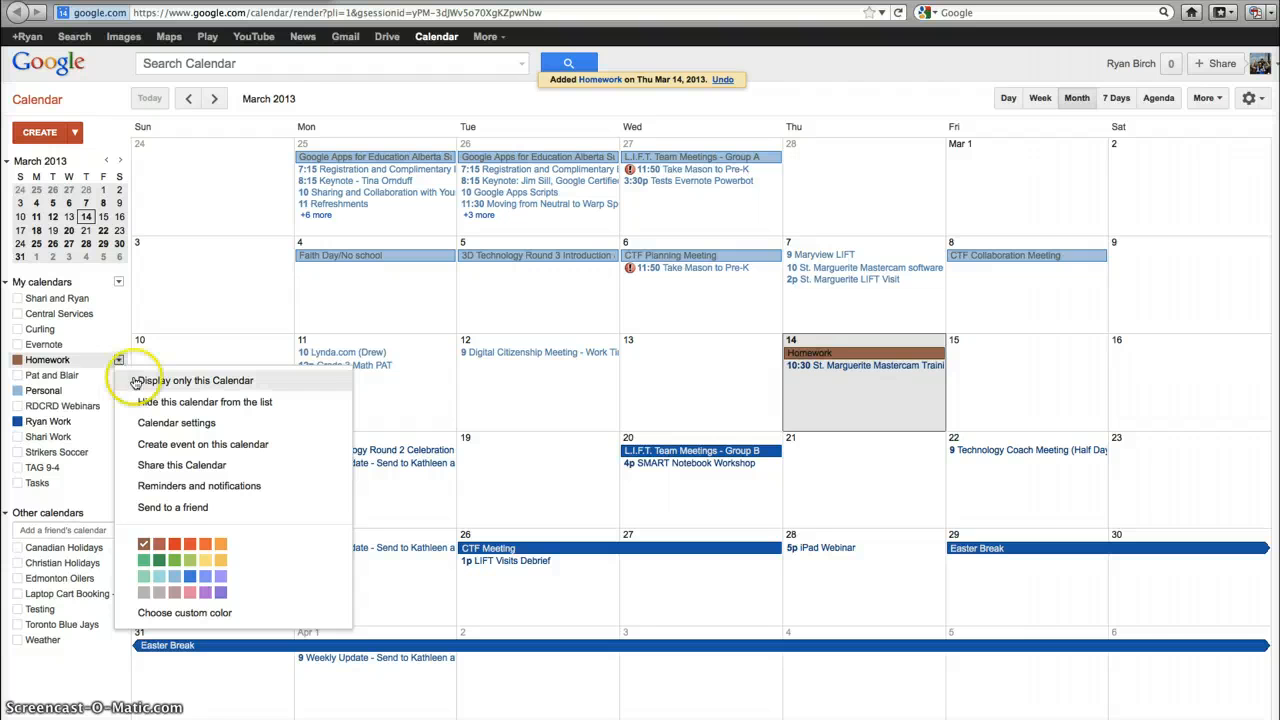
left_click(175, 543)
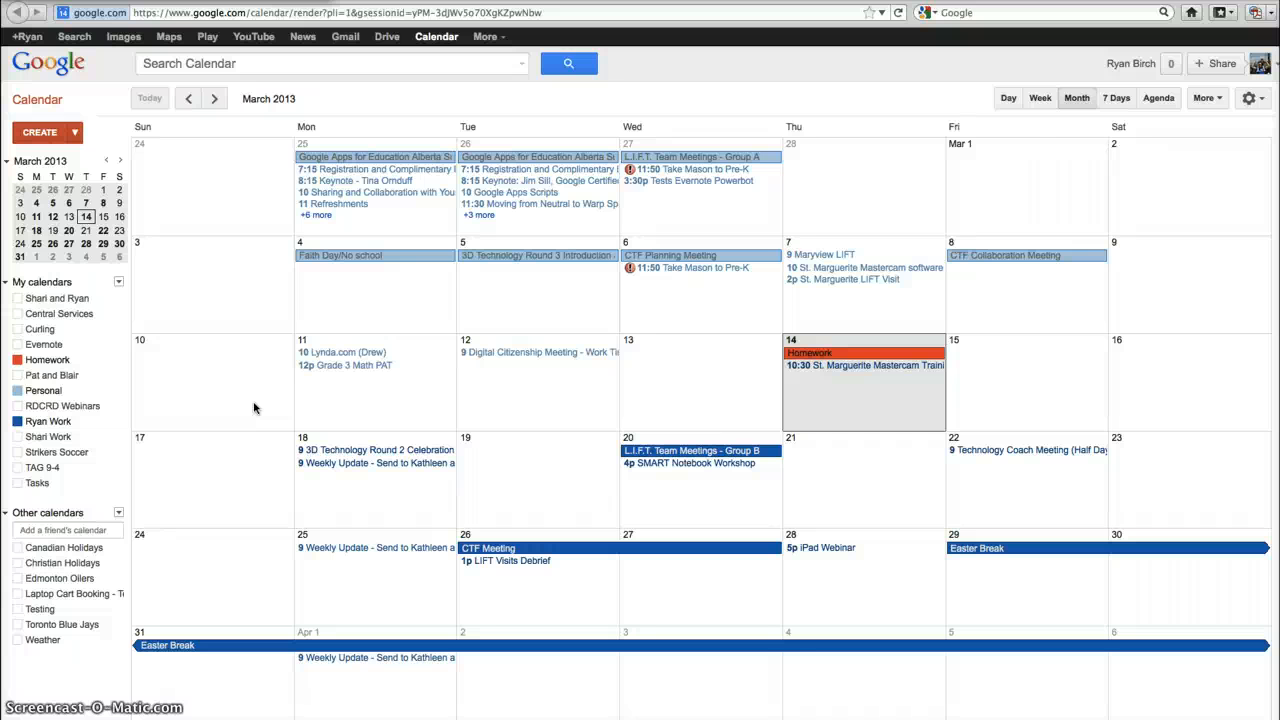
Set the event color of the March 20 SMART Notebook Workshop to green
left_click(666, 466)
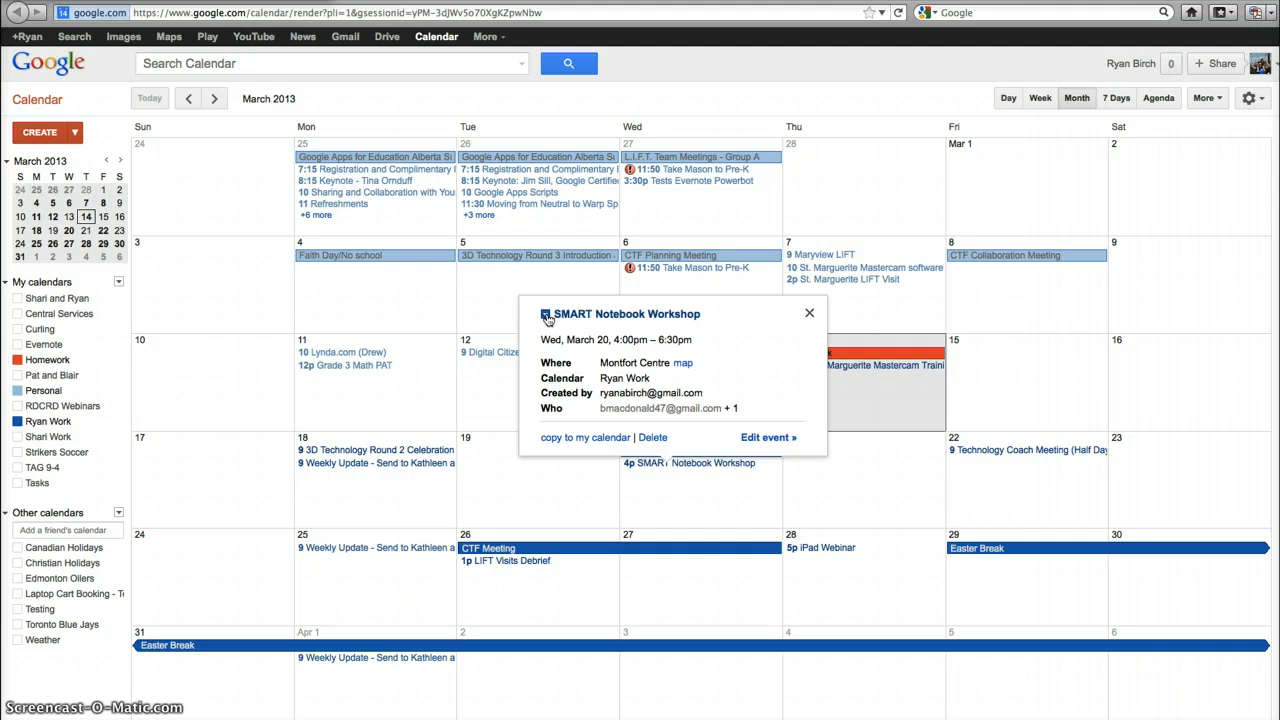
left_click(546, 318)
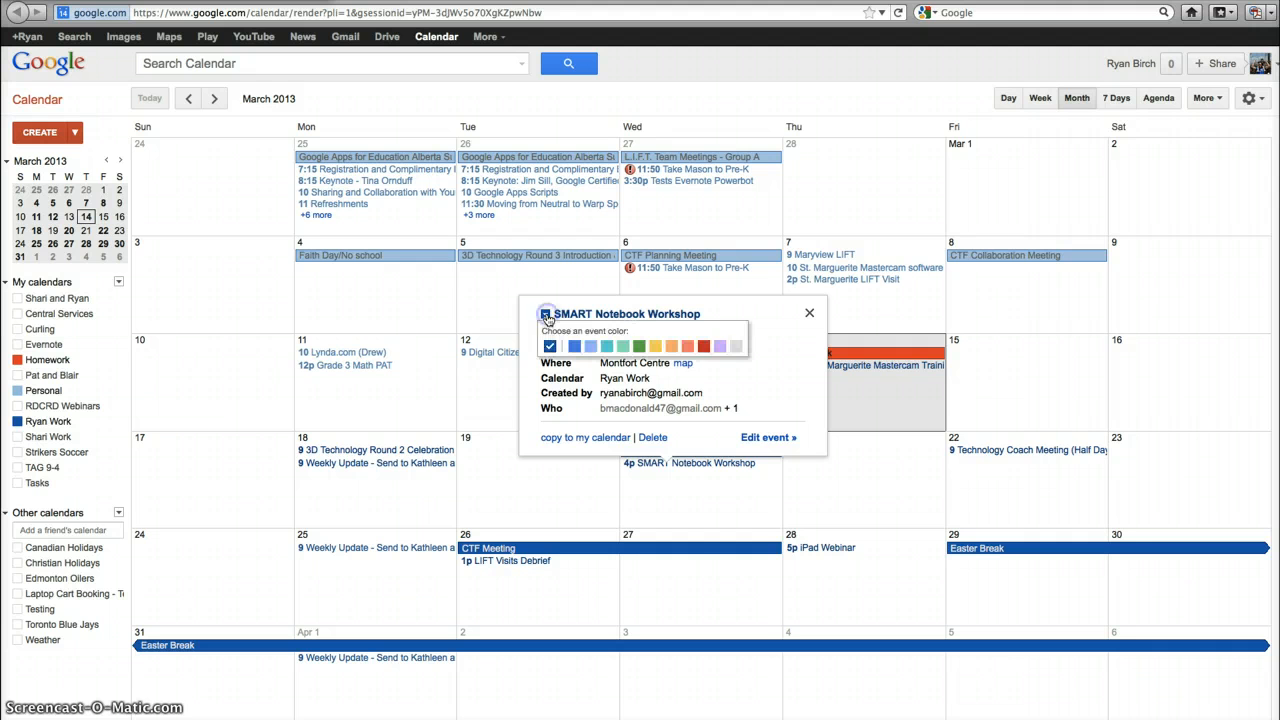
left_click(638, 346)
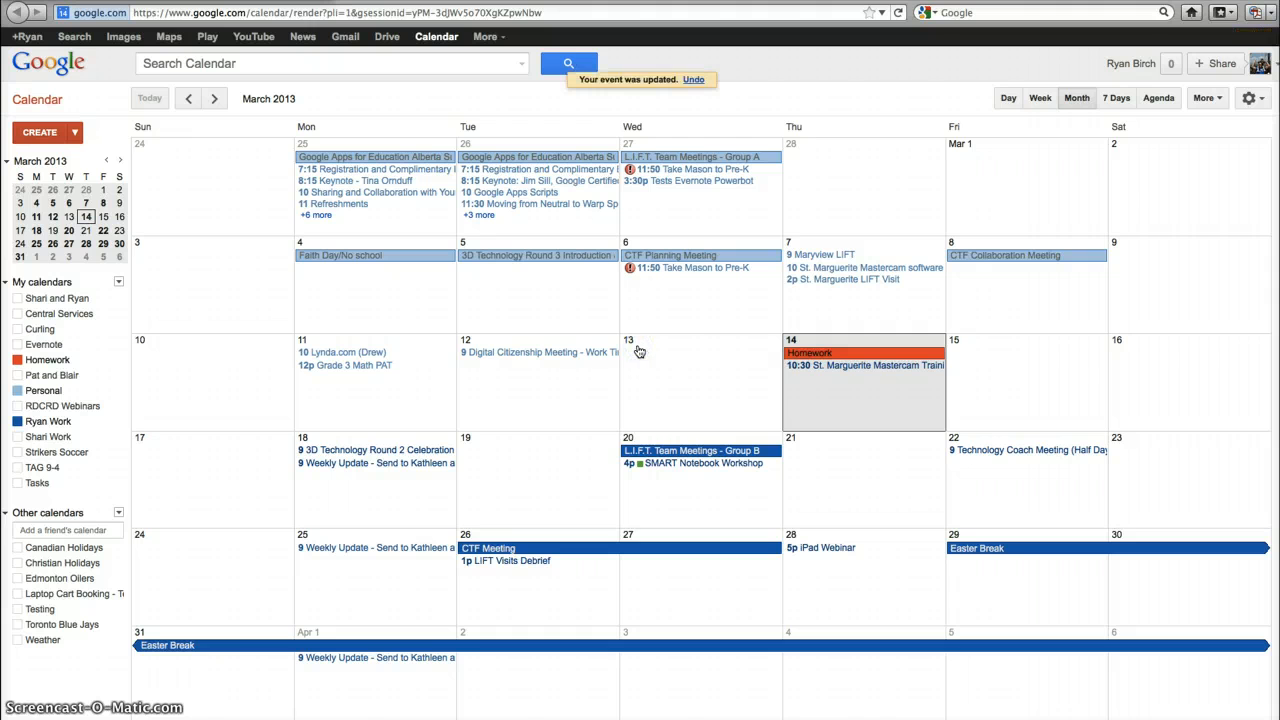
Set the event color of the March 20 "L.I.F.T. Team Meetings - Group B" event to light purple
left_click(666, 451)
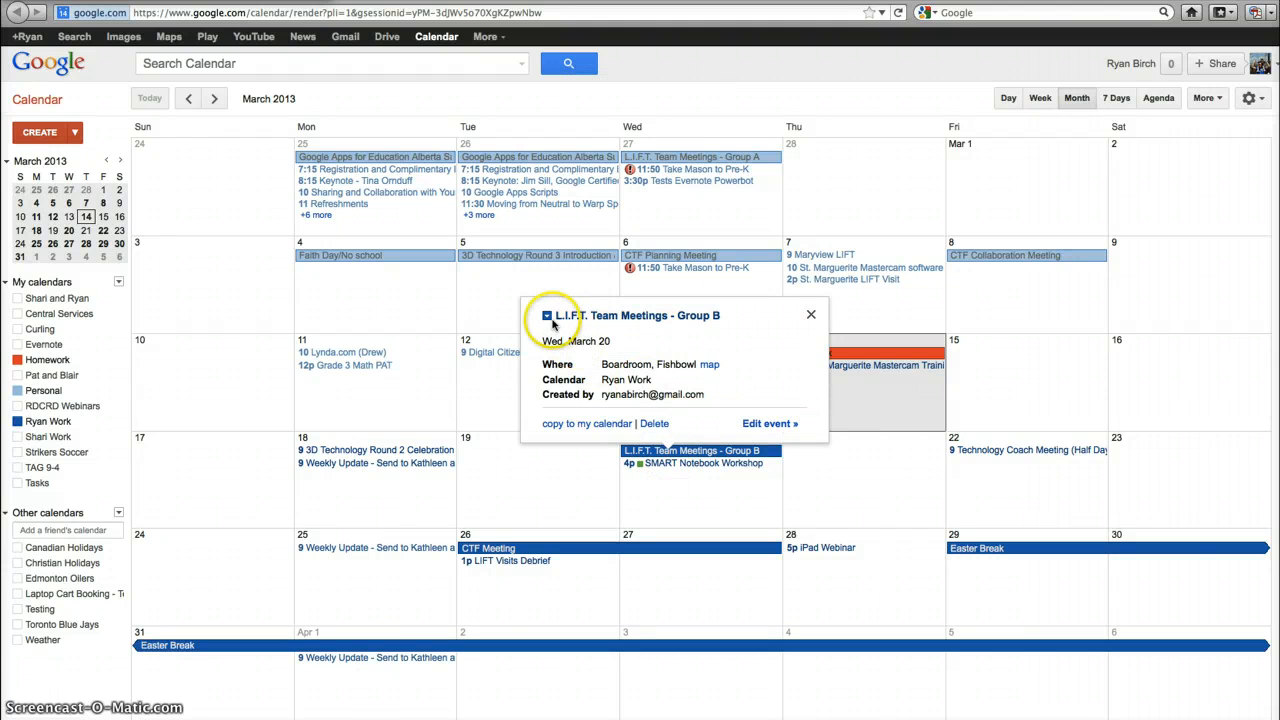
left_click(548, 317)
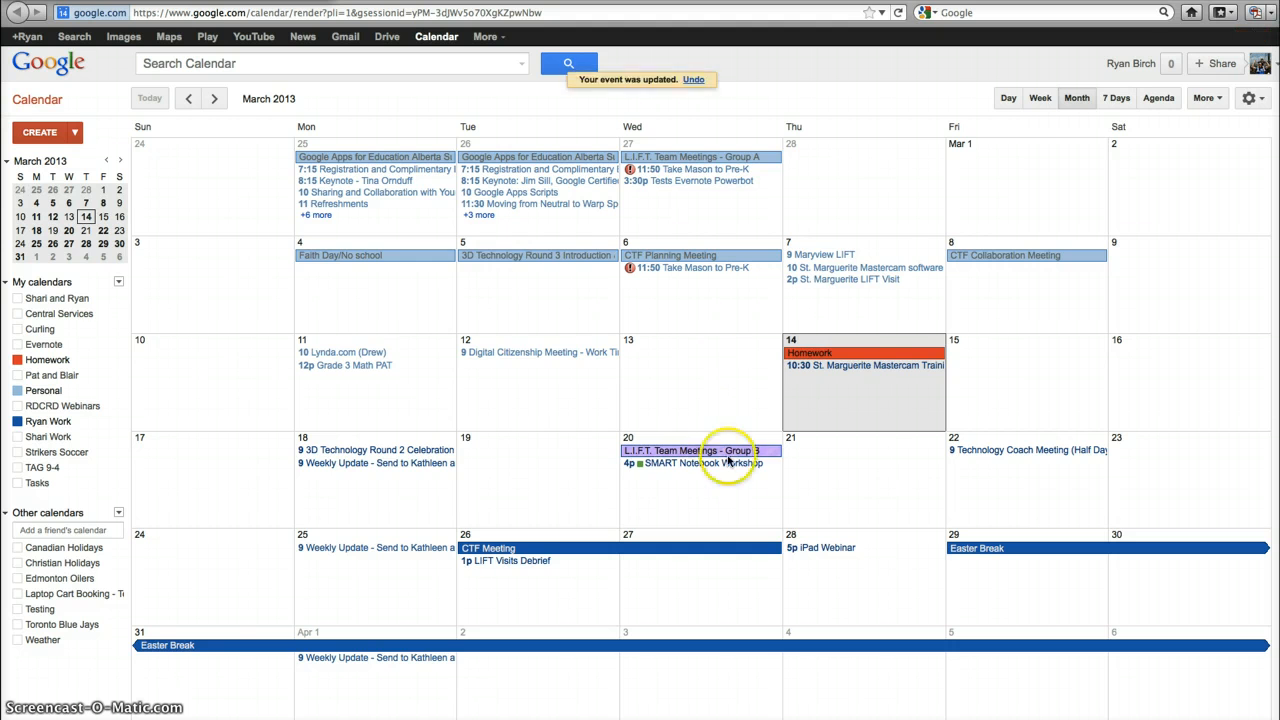
left_click(723, 500)
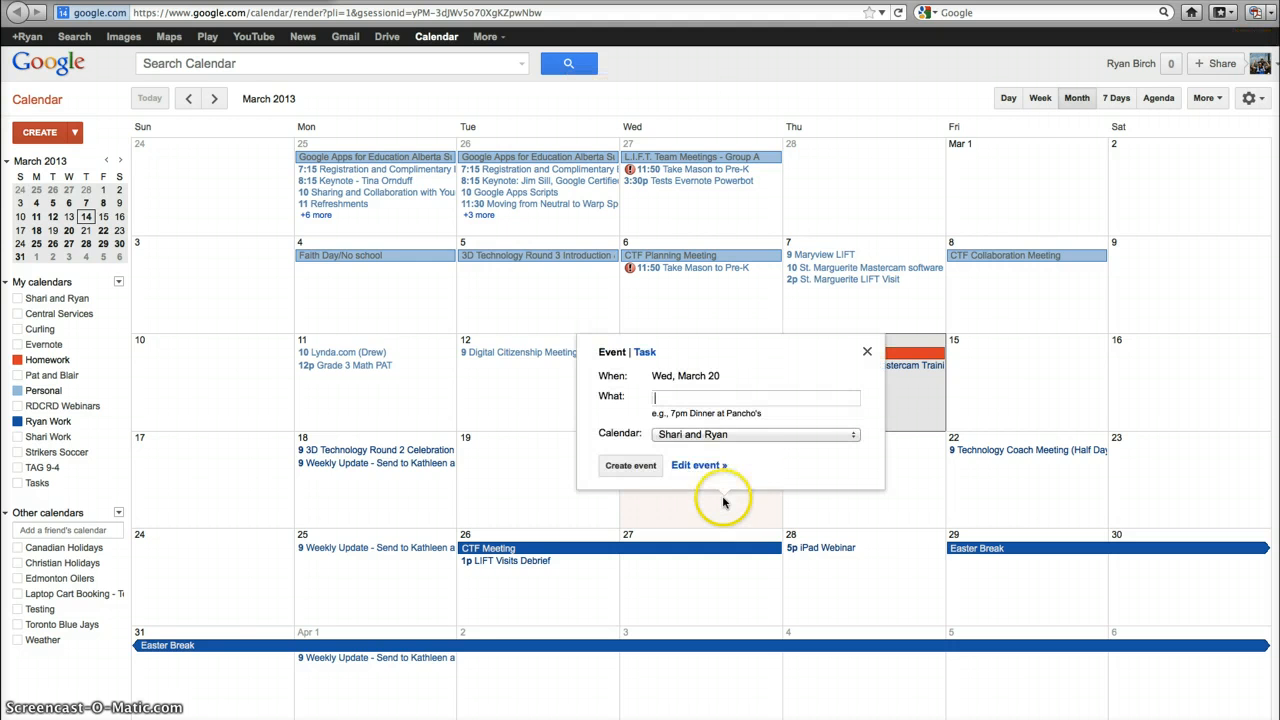
left_click(867, 351)
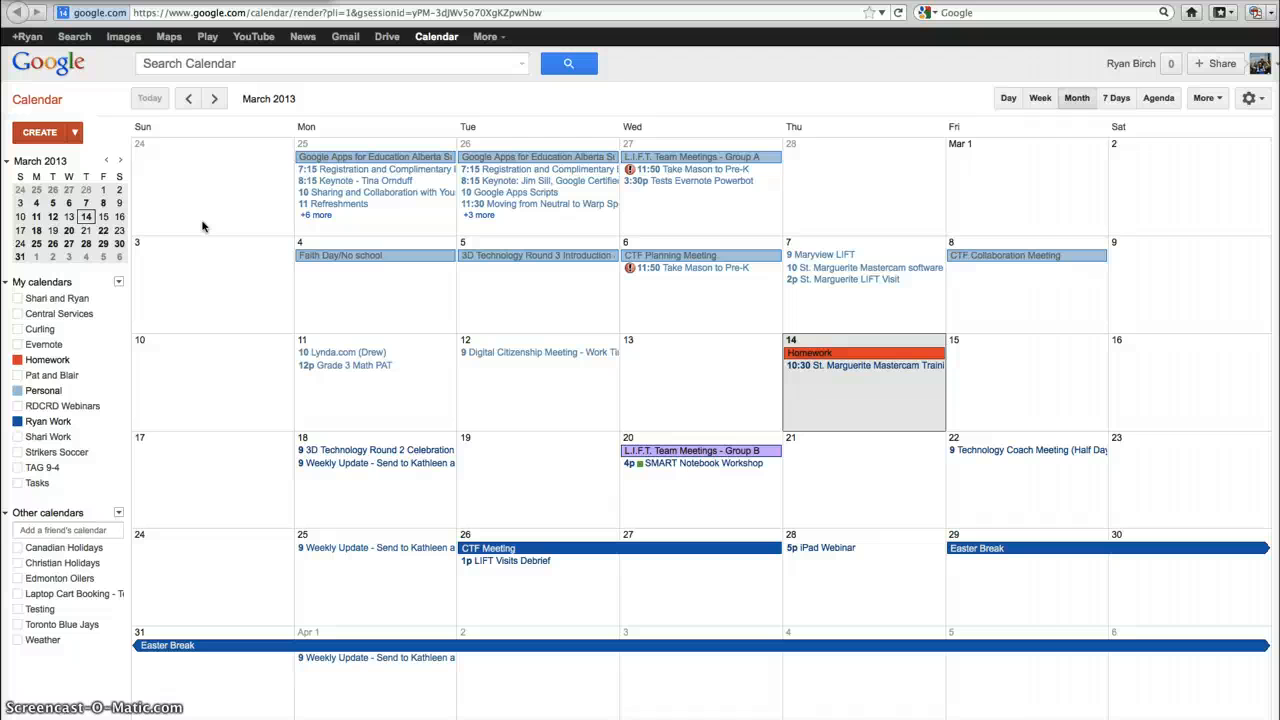
In the Homework calendar's settings, select the full embed code and view the calendar's HTML address
left_click(118, 361)
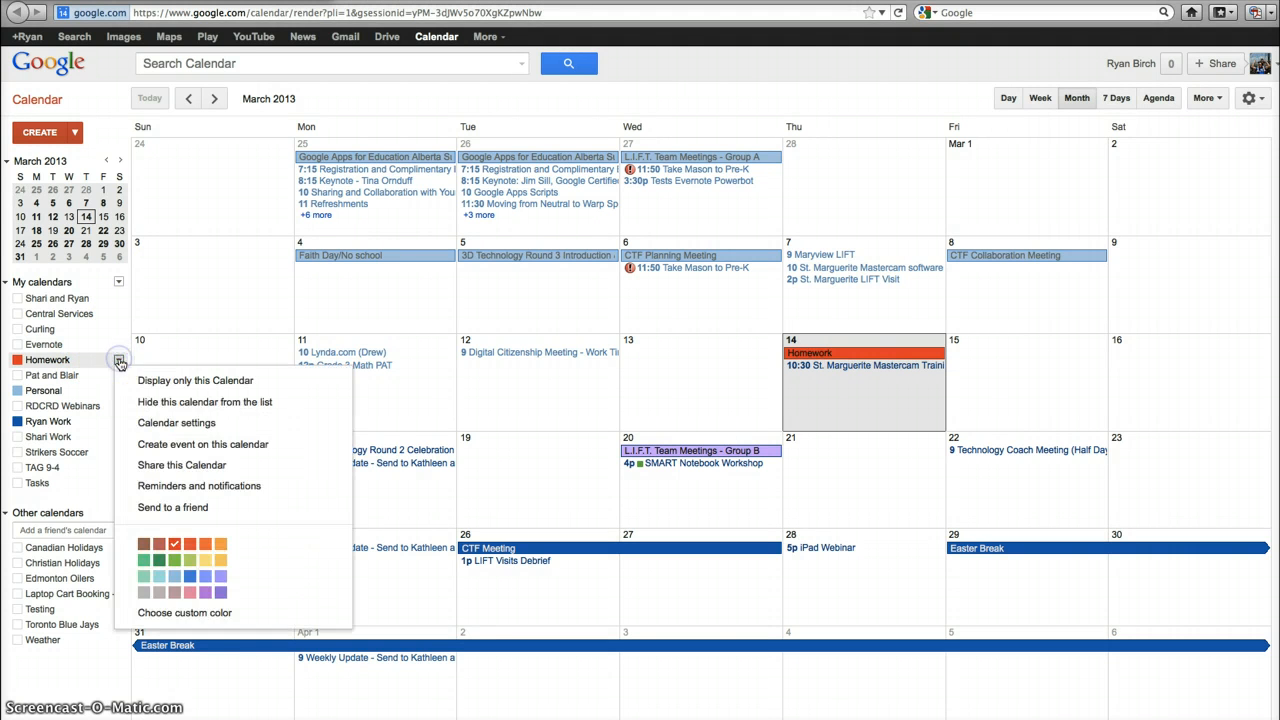
left_click(153, 424)
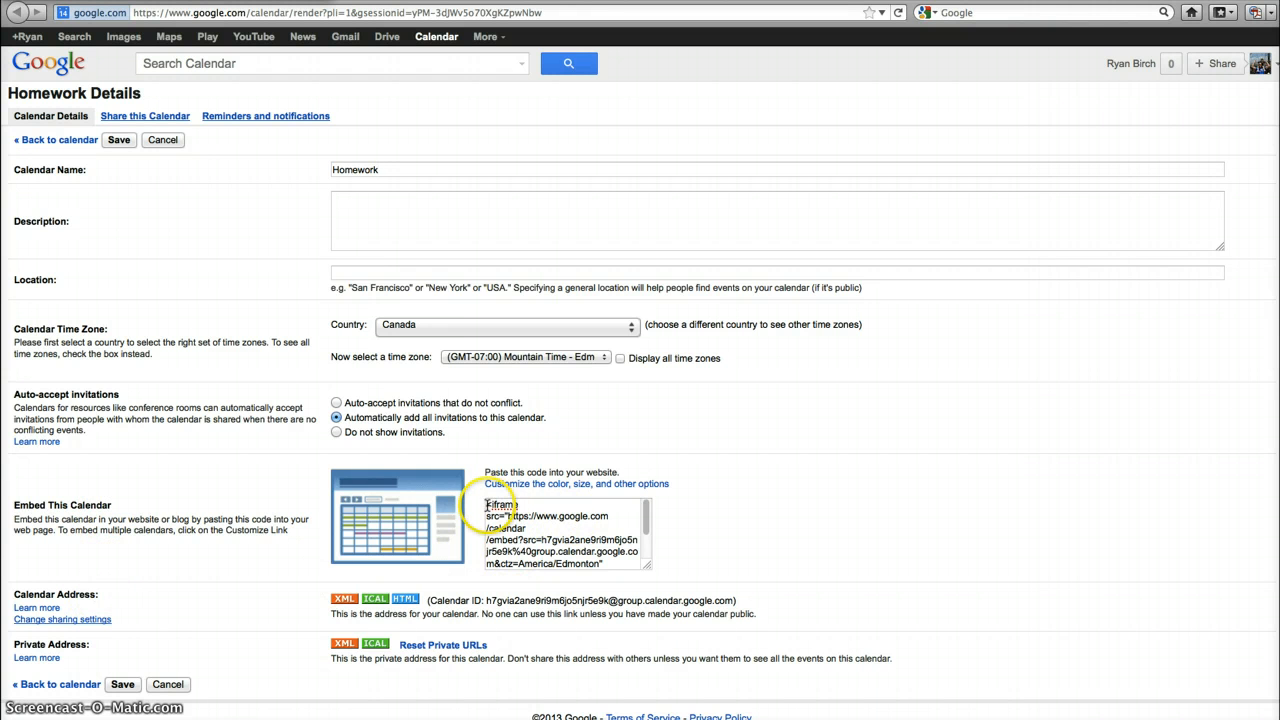
left_click_drag(486, 504, 632, 577)
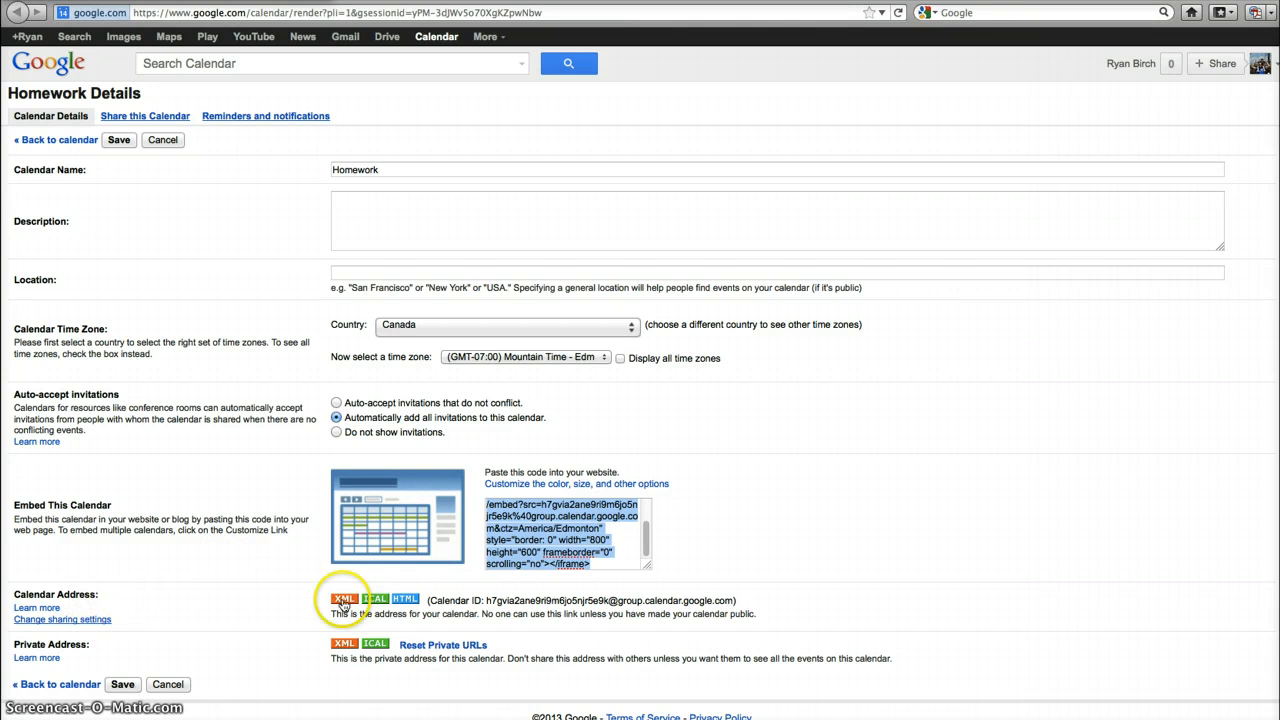
left_click(405, 600)
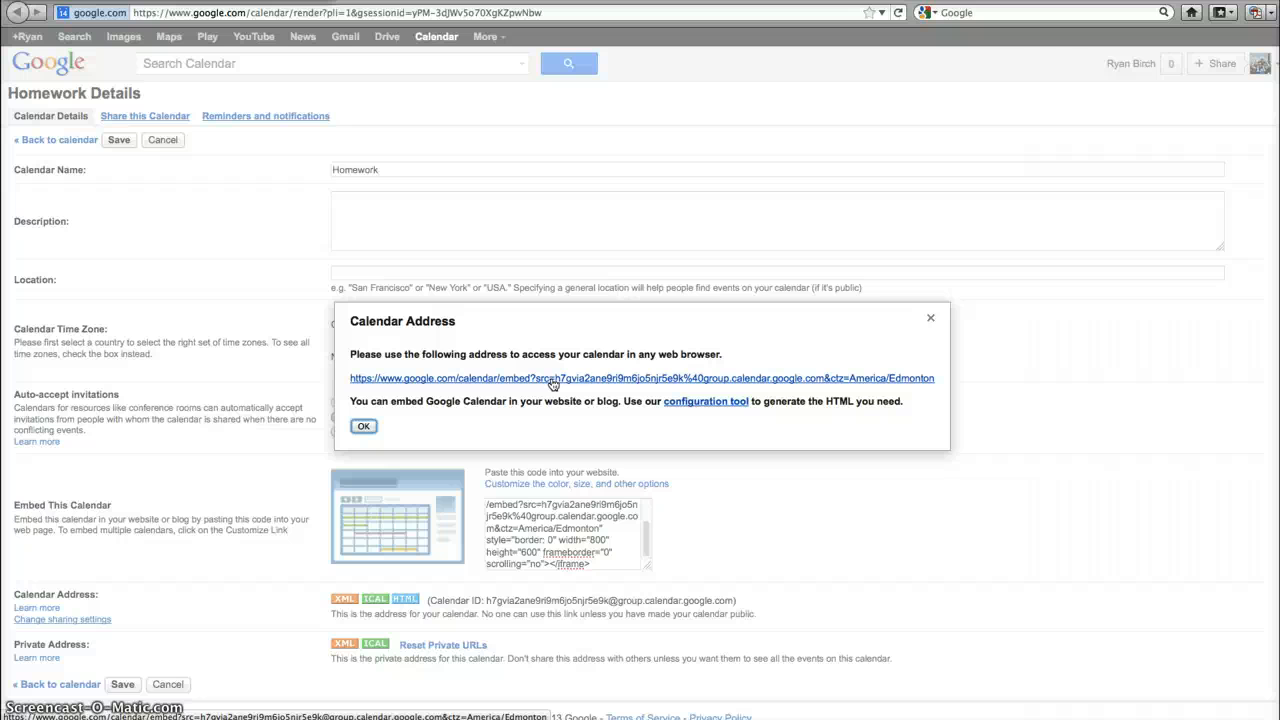
left_click(365, 427)
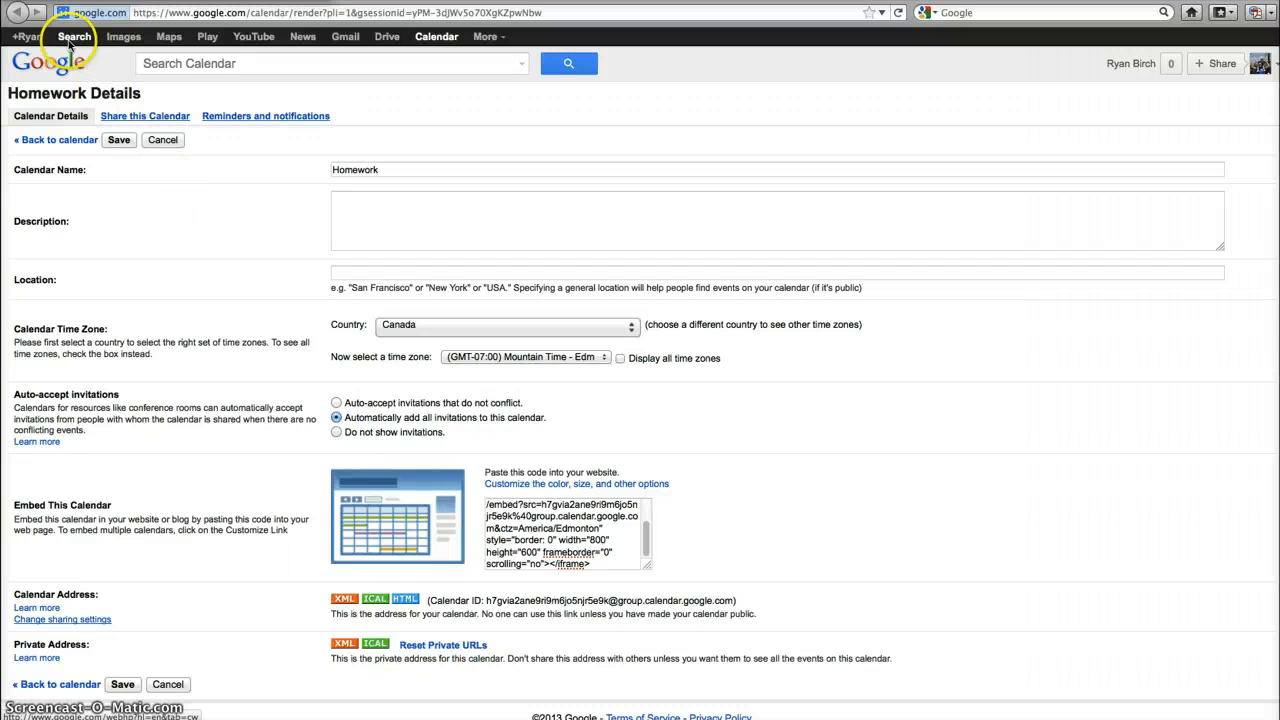